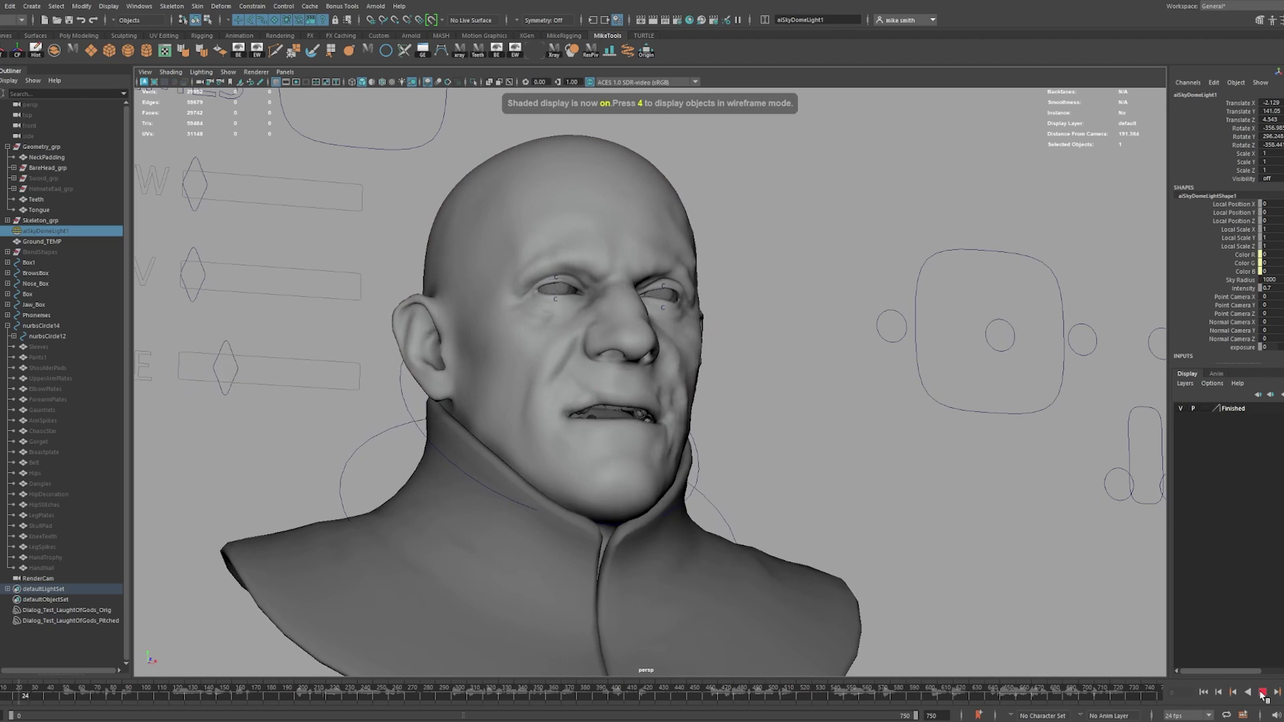
Display the head with its textures and hide the black neck padding mesh from the animated character
key(6)
key(Escape)
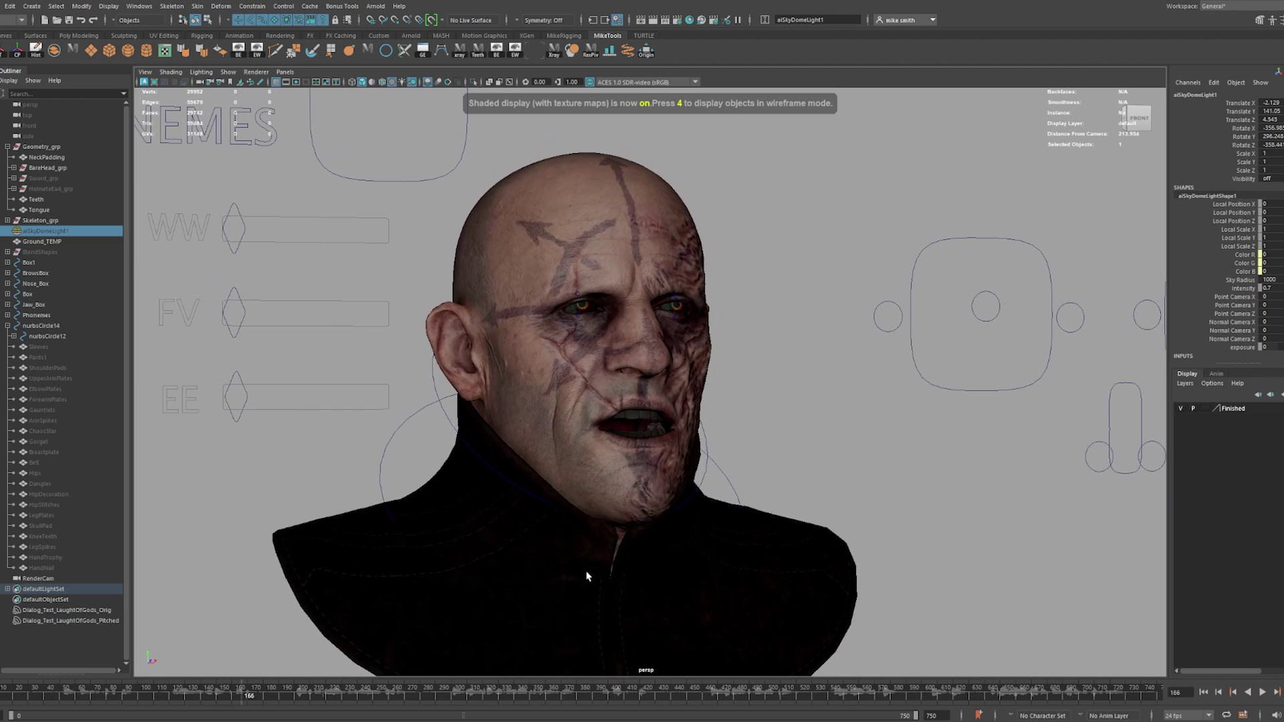
click(588, 575)
key(ctrl+h)
click(880, 576)
key(alt+shift+v)
alt+drag(880, 576, 815, 577)
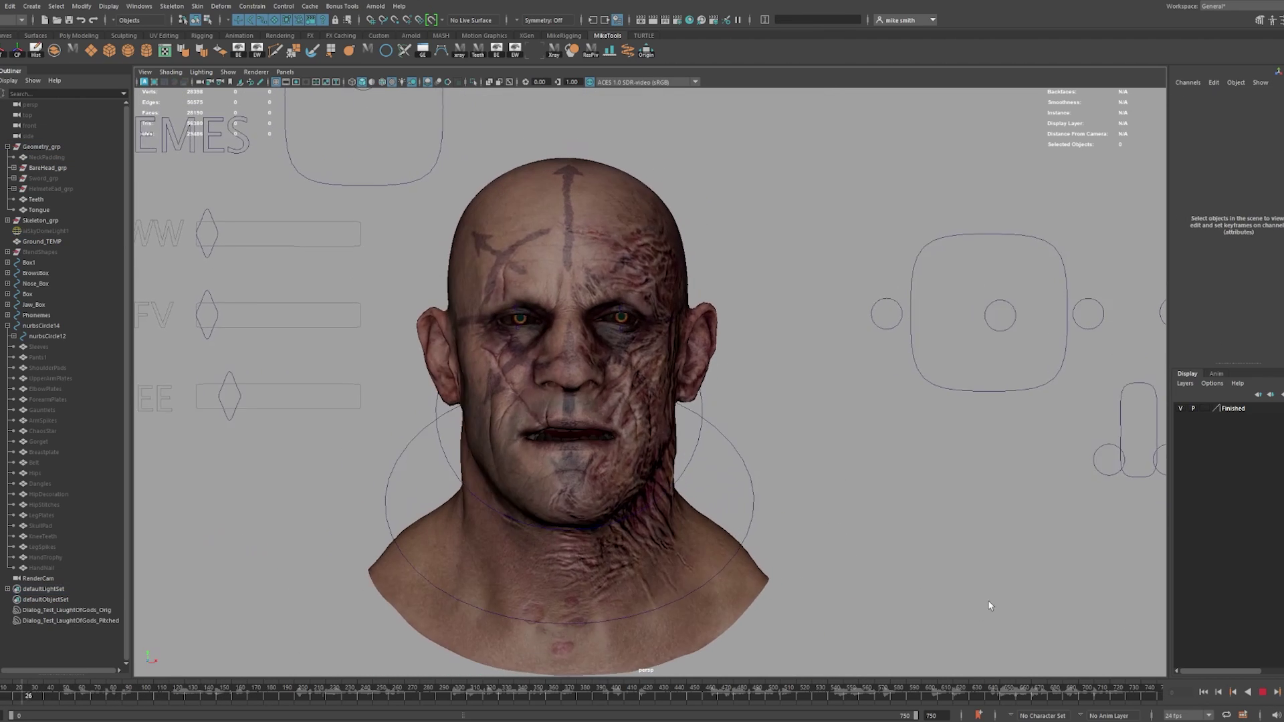
Raise the mouthFunnel_Mesh blend shape weight to 1.000 in the Shape Editor
scroll(989, 604, down, 5)
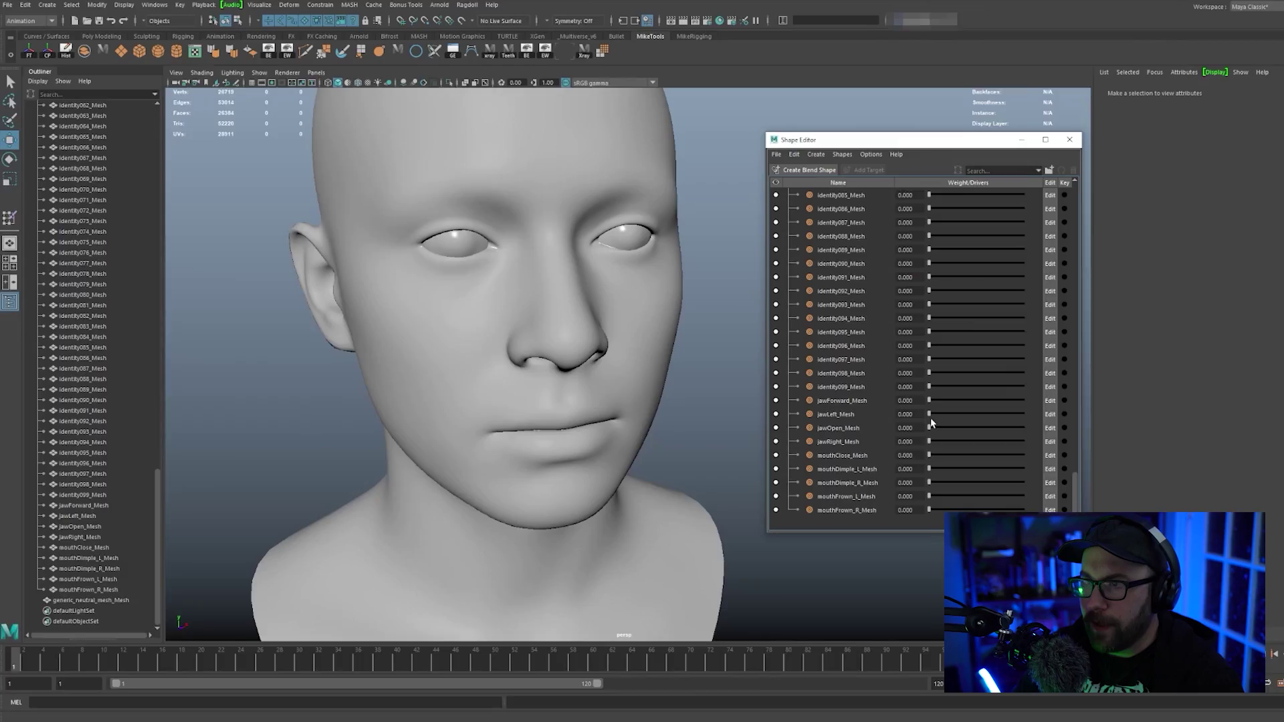
drag(944, 199, 1049, 200)
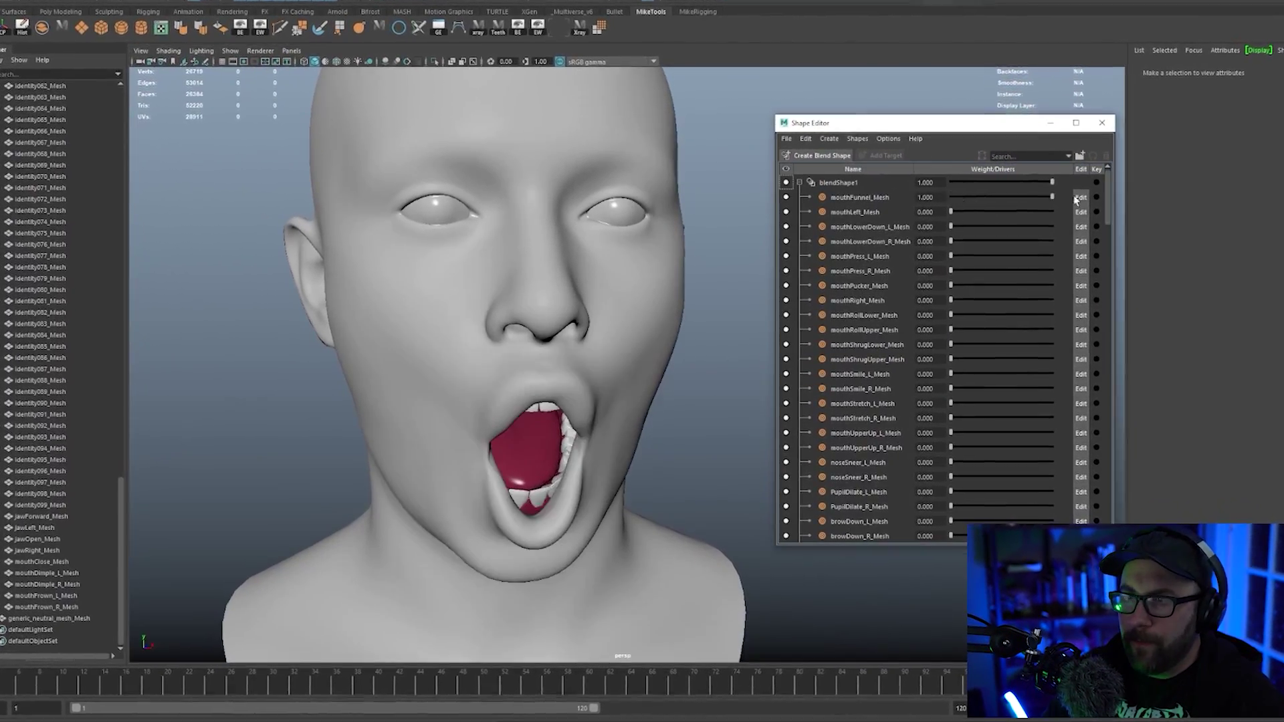
alt+drag(414, 418, 507, 422)
alt+middle_drag(407, 174, 473, 294)
scroll(474, 293, up, 5)
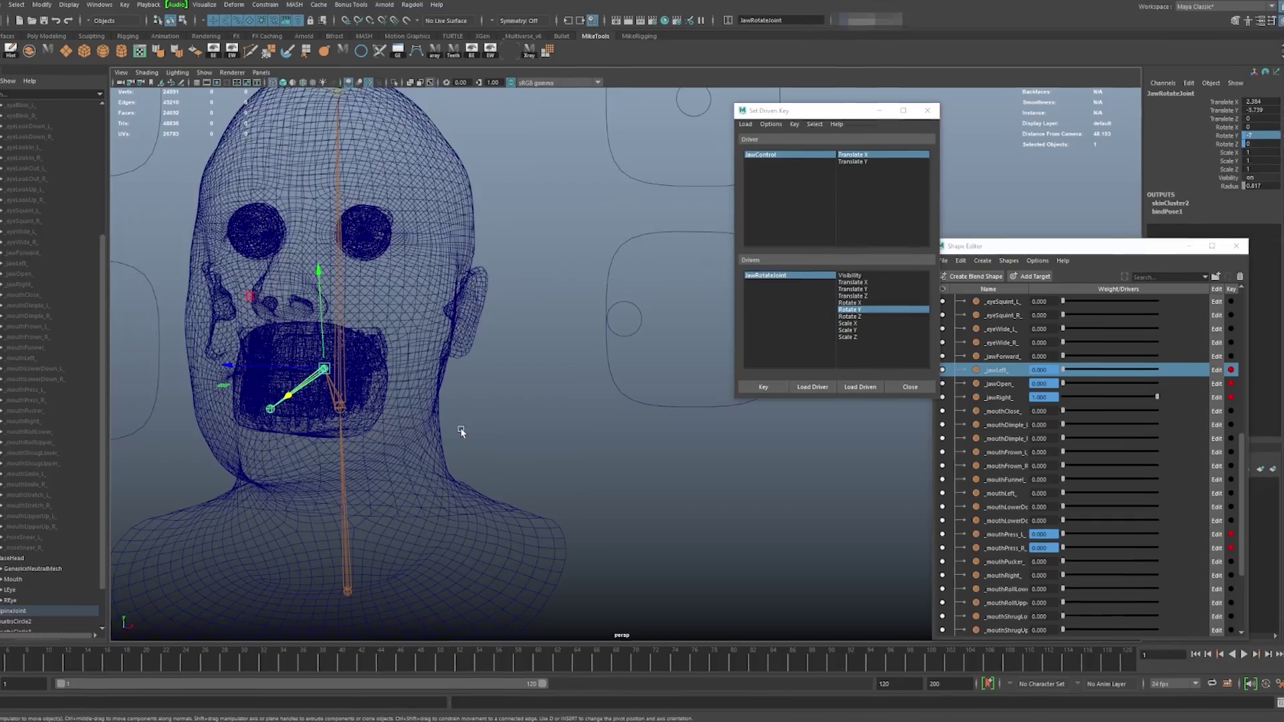
Return the rigged head to shaded display and test the jaw by moving its control down inside its box
key(5)
drag(577, 334, 733, 450)
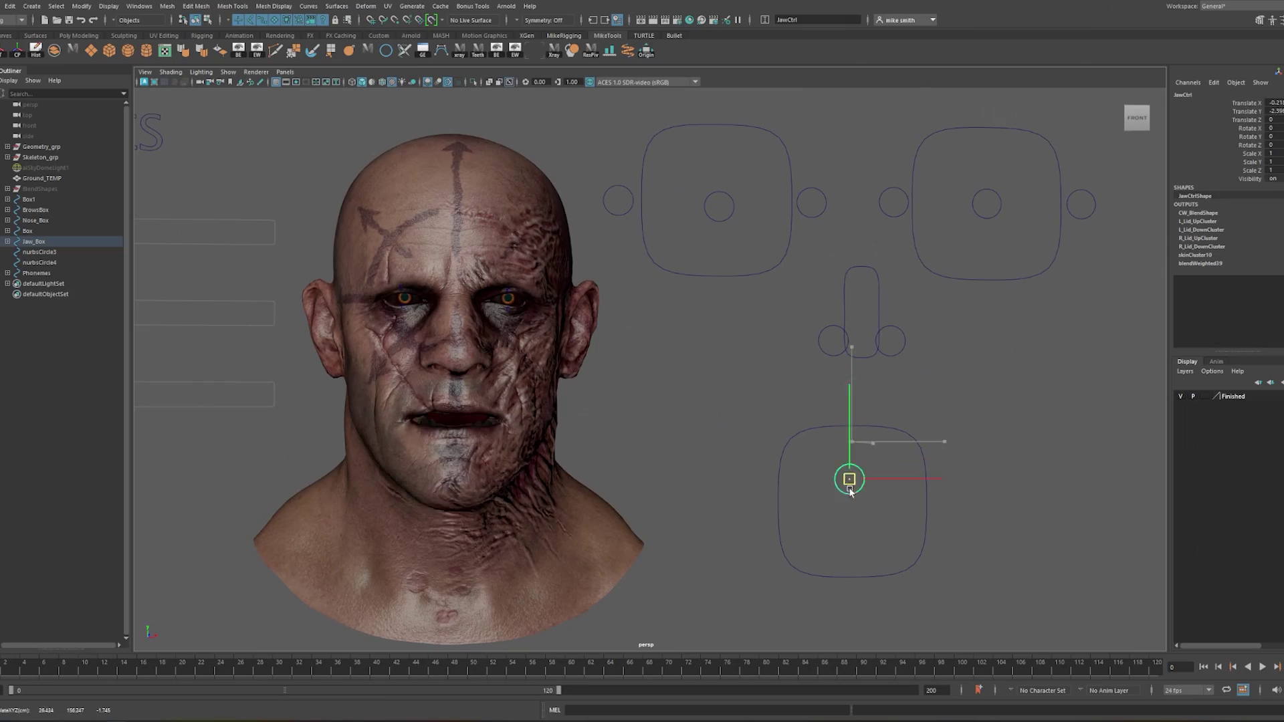
drag(850, 491, 868, 561)
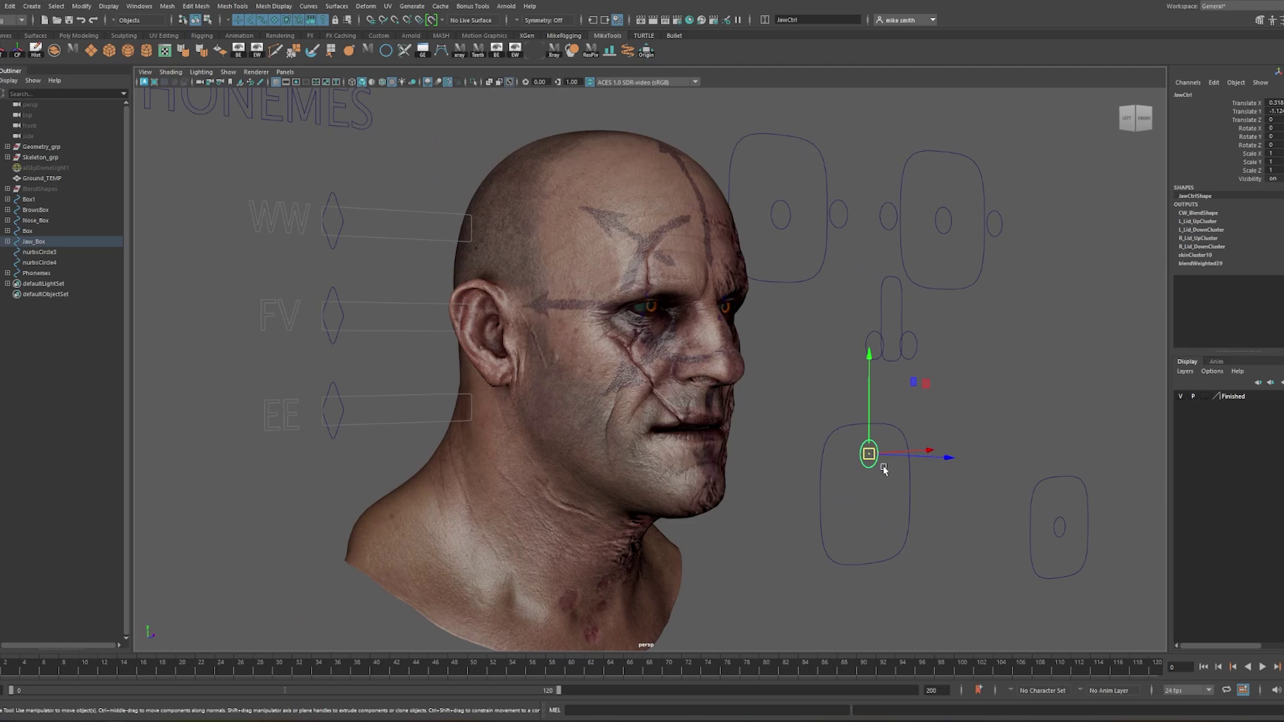
drag(865, 450, 869, 455)
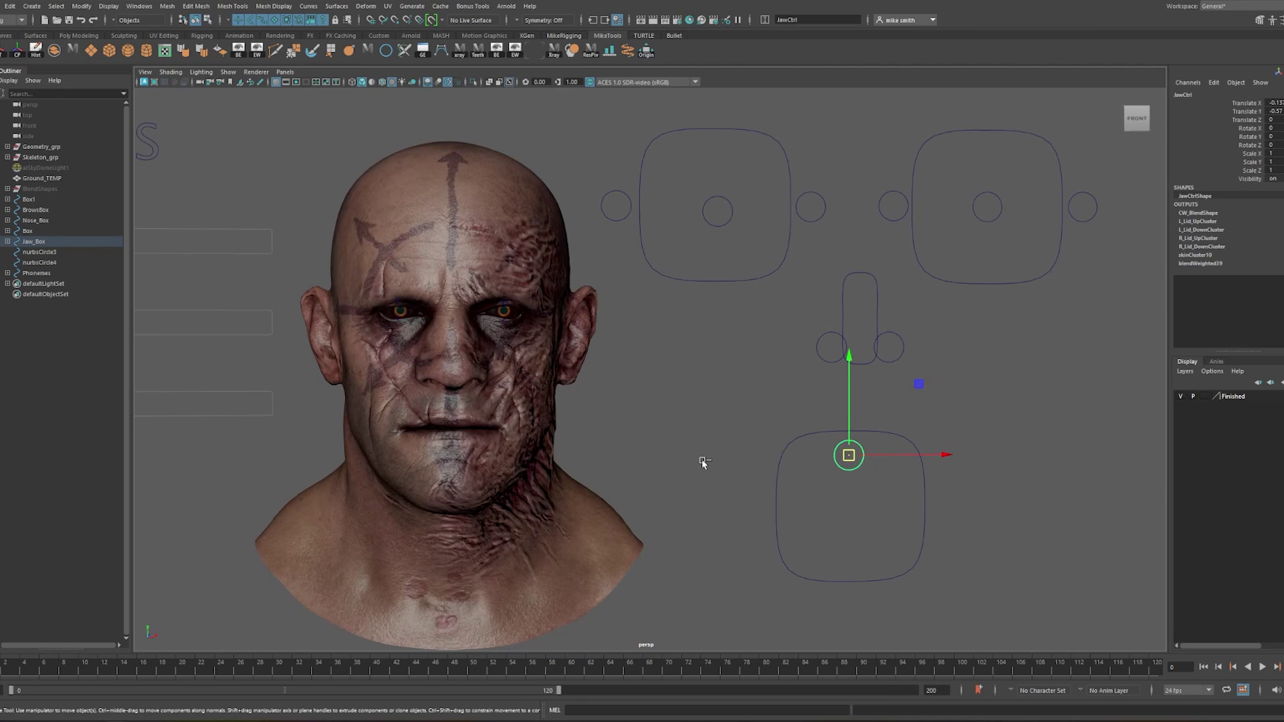
Test the eye and brow controls by lowering Ctrl1 in its box and raising Brows_Ctrl to Translate Y 4
click(713, 201)
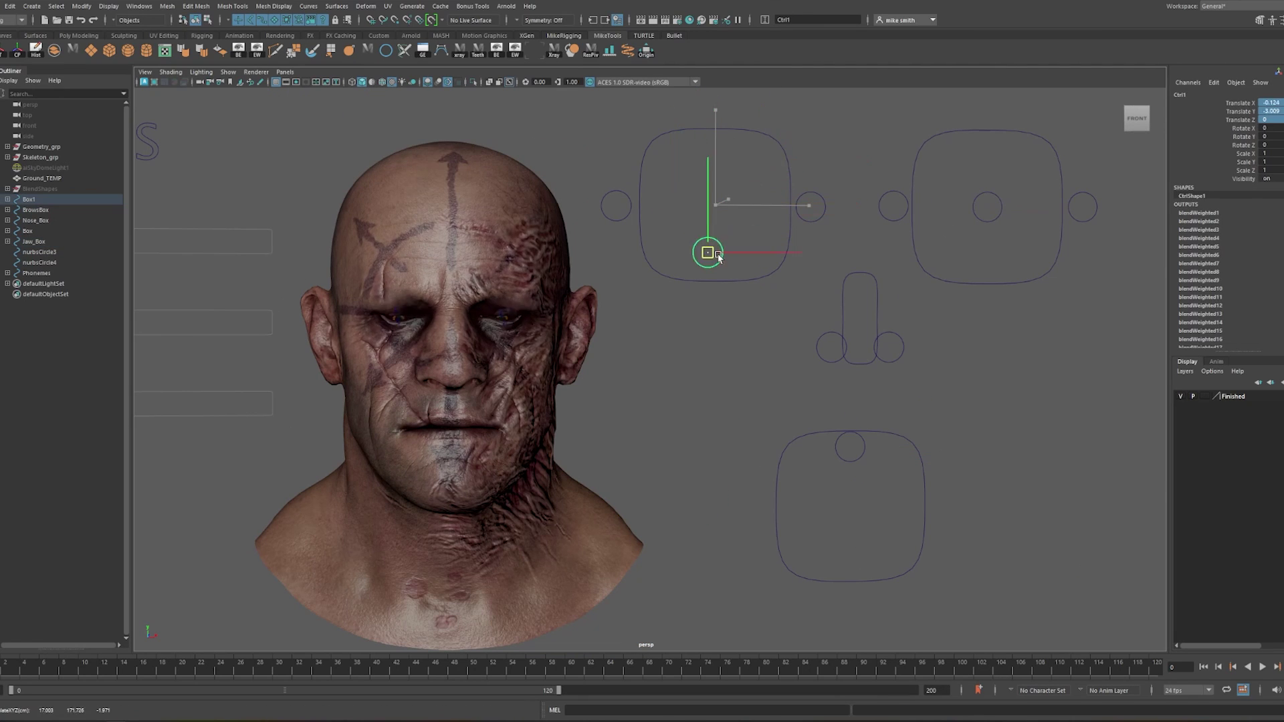
drag(987, 201, 987, 149)
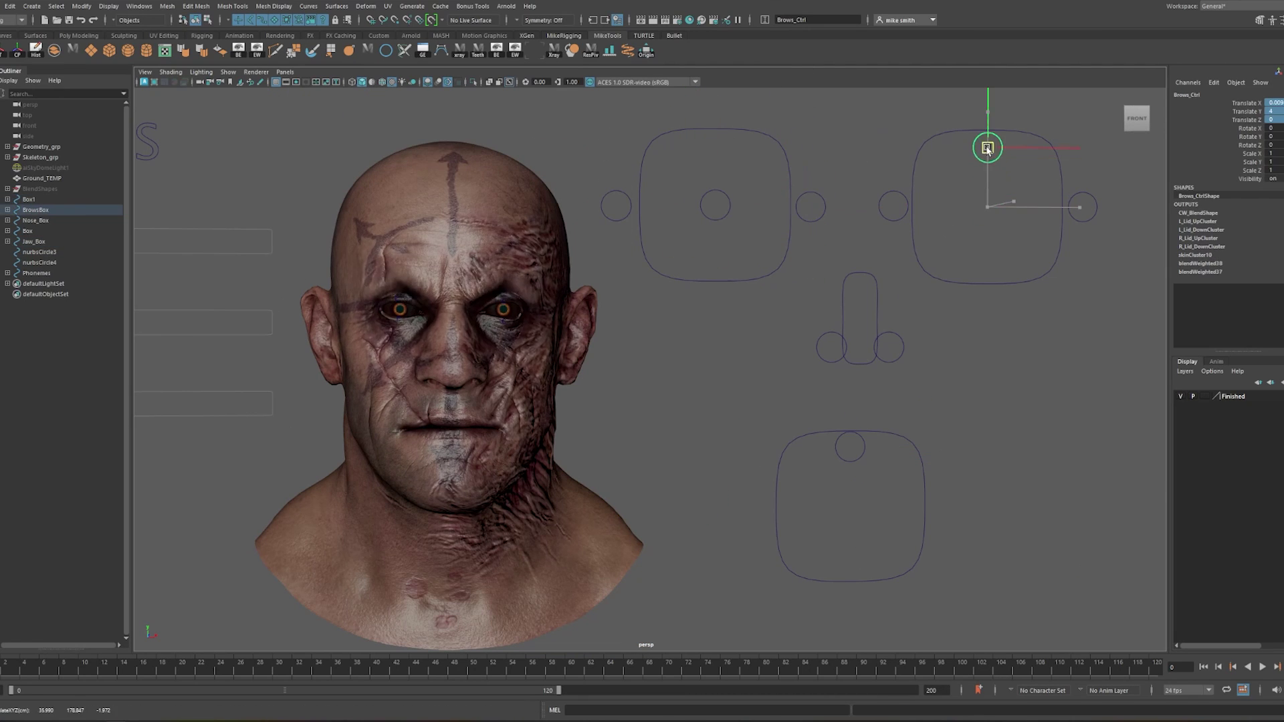
drag(932, 232, 968, 187)
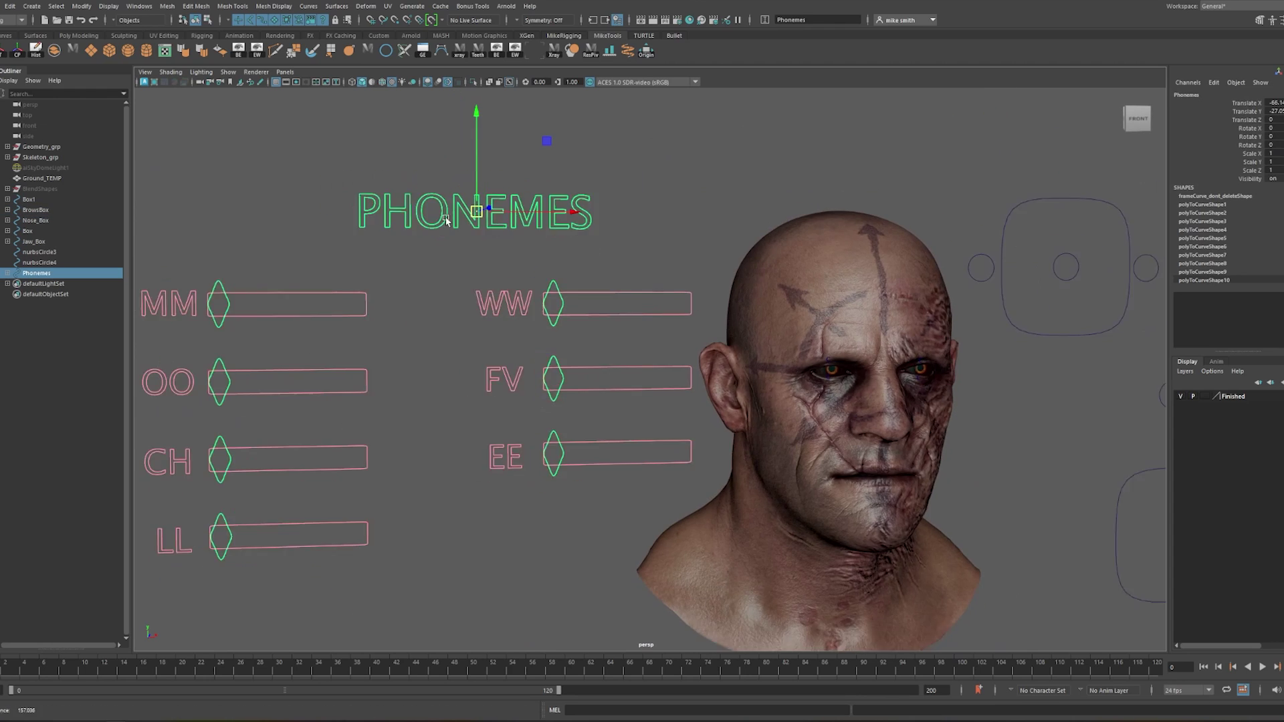
Test the MM phoneme slider, and try the expression blend shapes from FaceCompress to Surprise in the Shape Editor
click(321, 265)
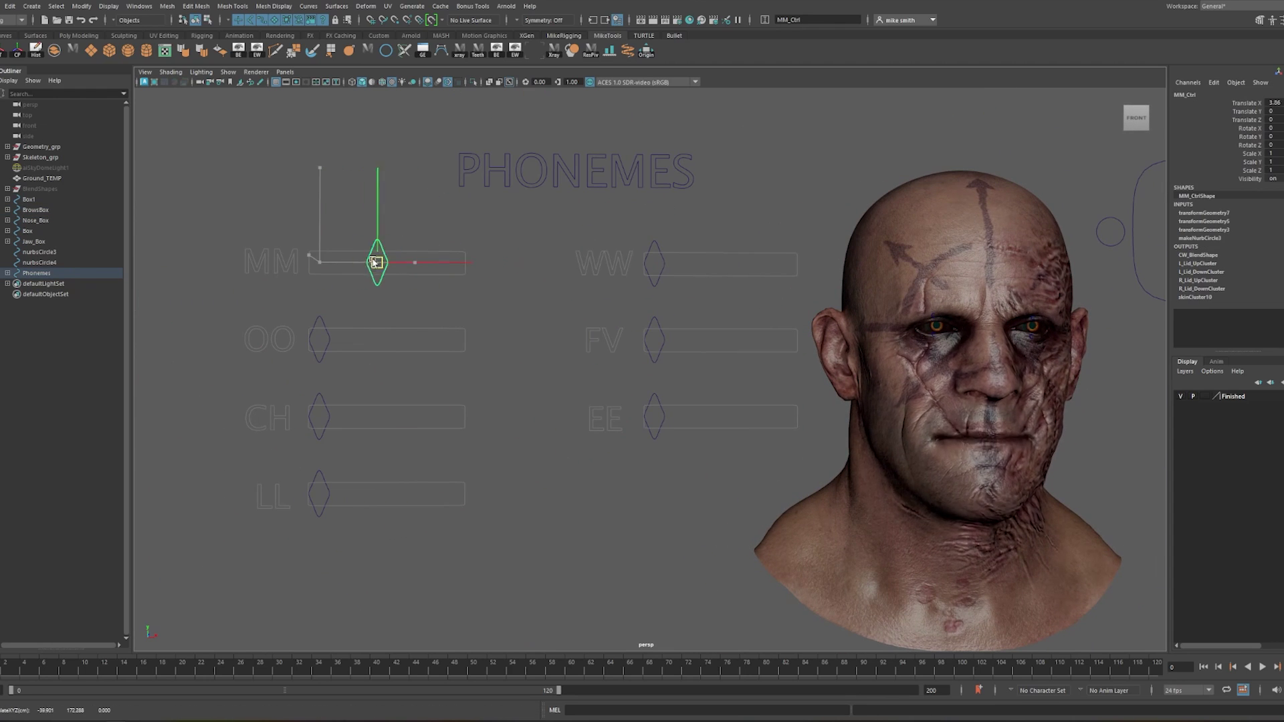
mouse_move(341, 347)
mouse_down()
mouse_move(443, 348)
mouse_move(335, 348)
mouse_up()
mouse_move(201, 80)
click(287, 165)
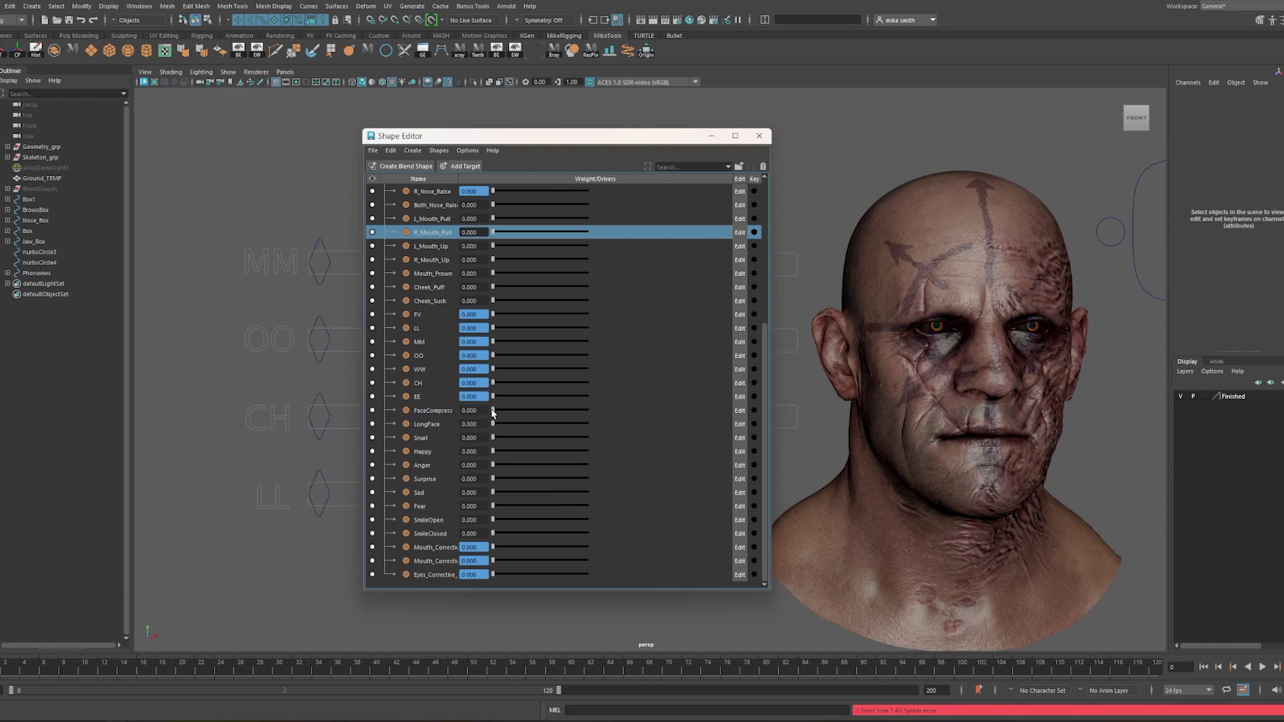
drag(493, 410, 495, 479)
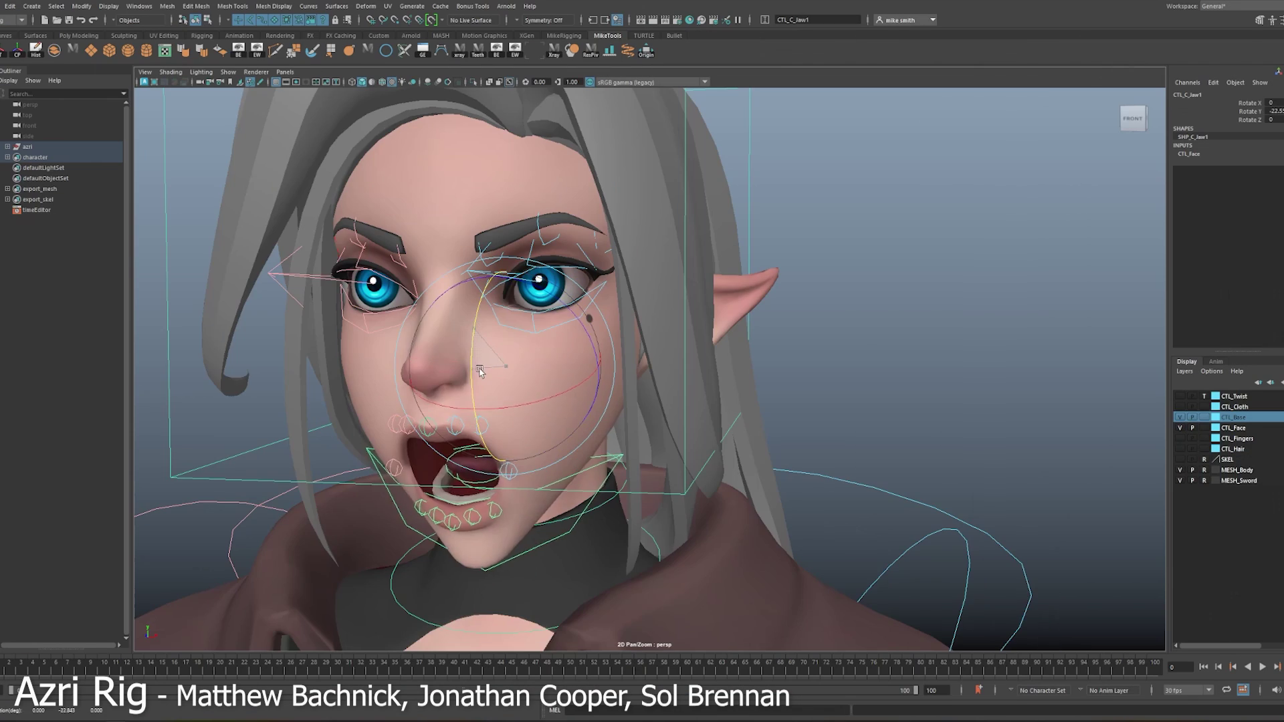
Rotate the lower eyelid controls of both eyes upward on the Azri rig
drag(600, 296, 600, 278)
click(378, 312)
drag(411, 295, 410, 277)
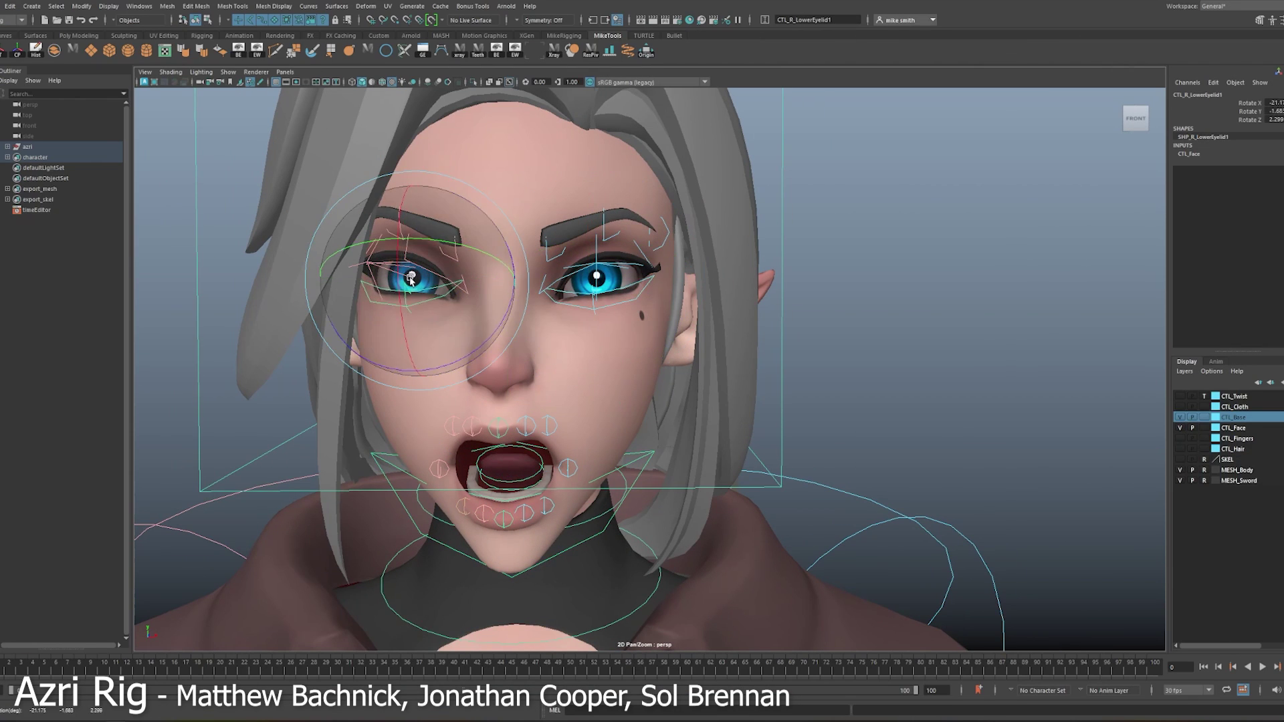
Raise the middle brow control above the character's left eye on the Azri rig
click(833, 400)
scroll(834, 401, down, 3)
alt+drag(834, 401, 886, 398)
drag(648, 261, 648, 239)
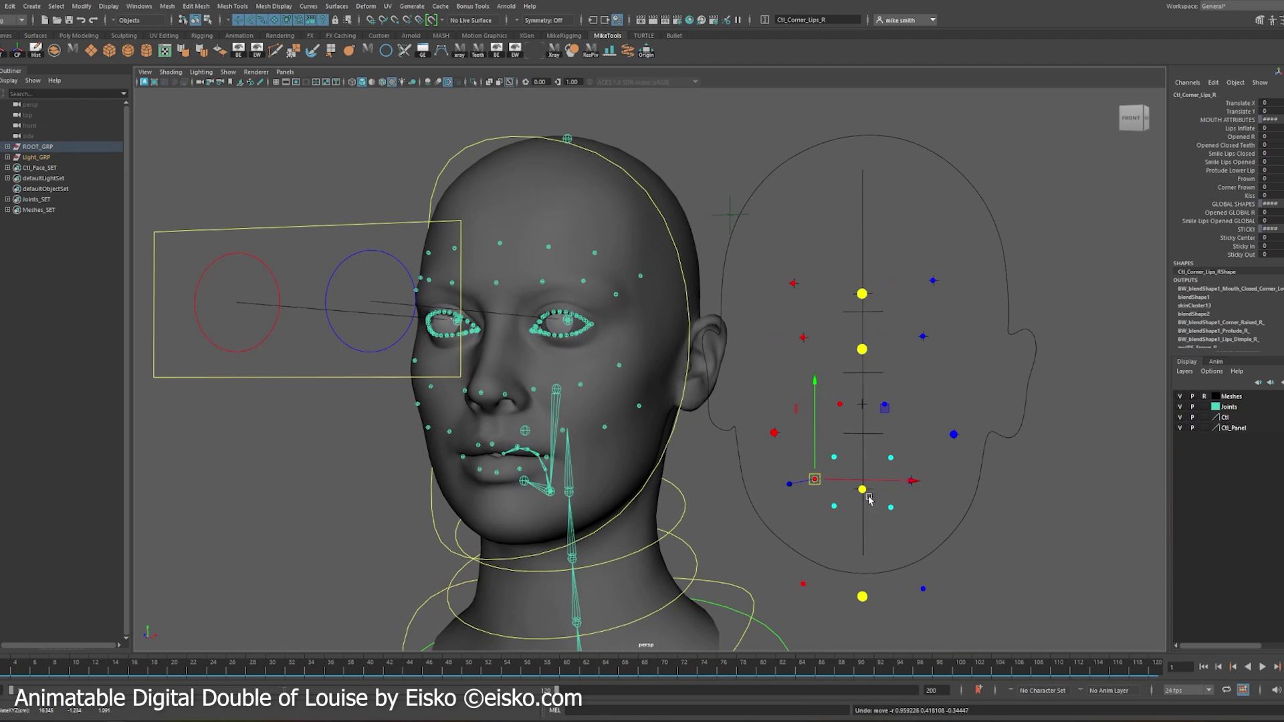
Lower the Ctl_Mouth control on the digital double's face panel and inspect the mouth deformation
drag(869, 498, 861, 524)
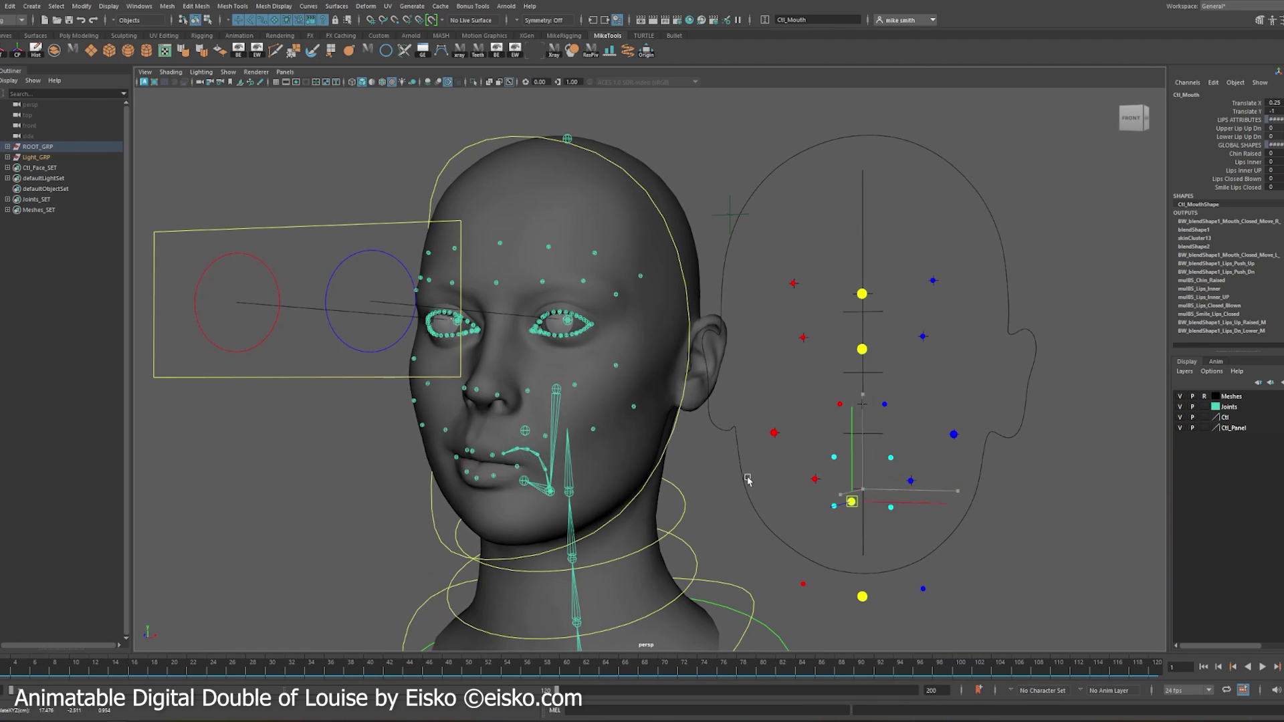
drag(747, 479, 648, 468)
alt+drag(649, 468, 766, 470)
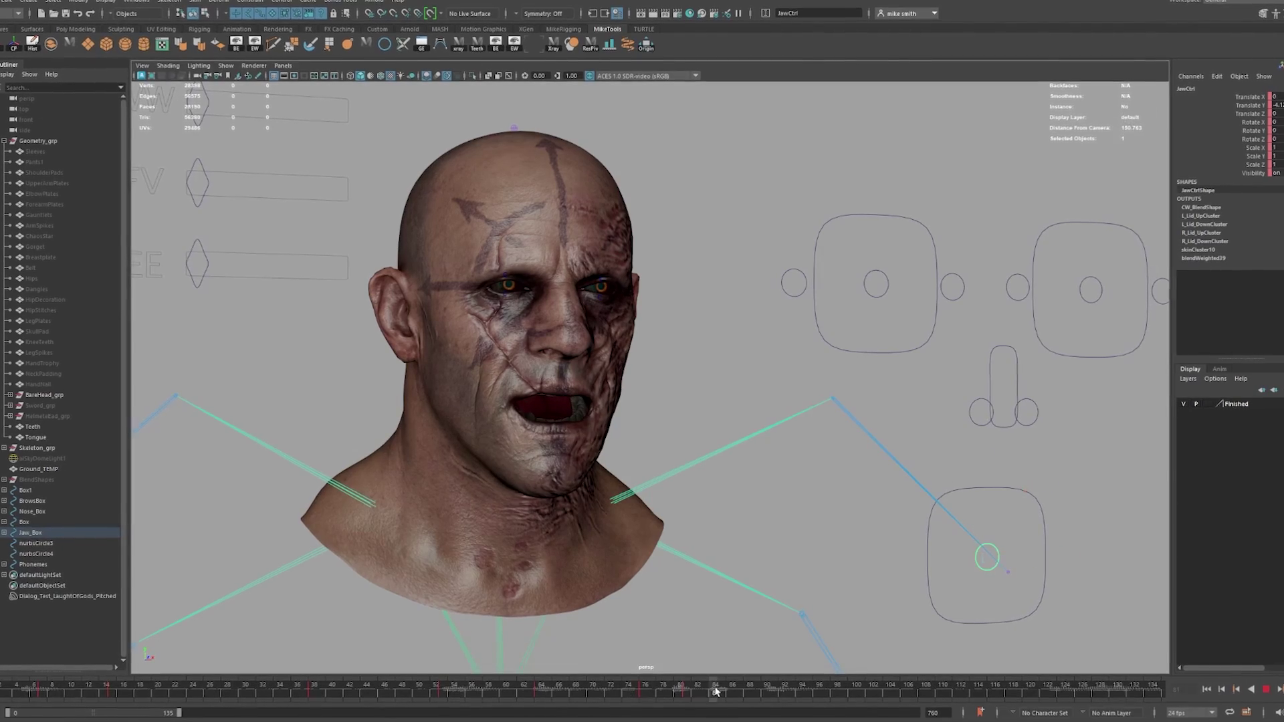
Animate JawCtrl closing, opening and closing again at successive frames up to about frame 110
drag(987, 556, 988, 503)
drag(715, 692, 764, 688)
drag(988, 503, 988, 538)
drag(765, 688, 984, 696)
drag(995, 556, 994, 530)
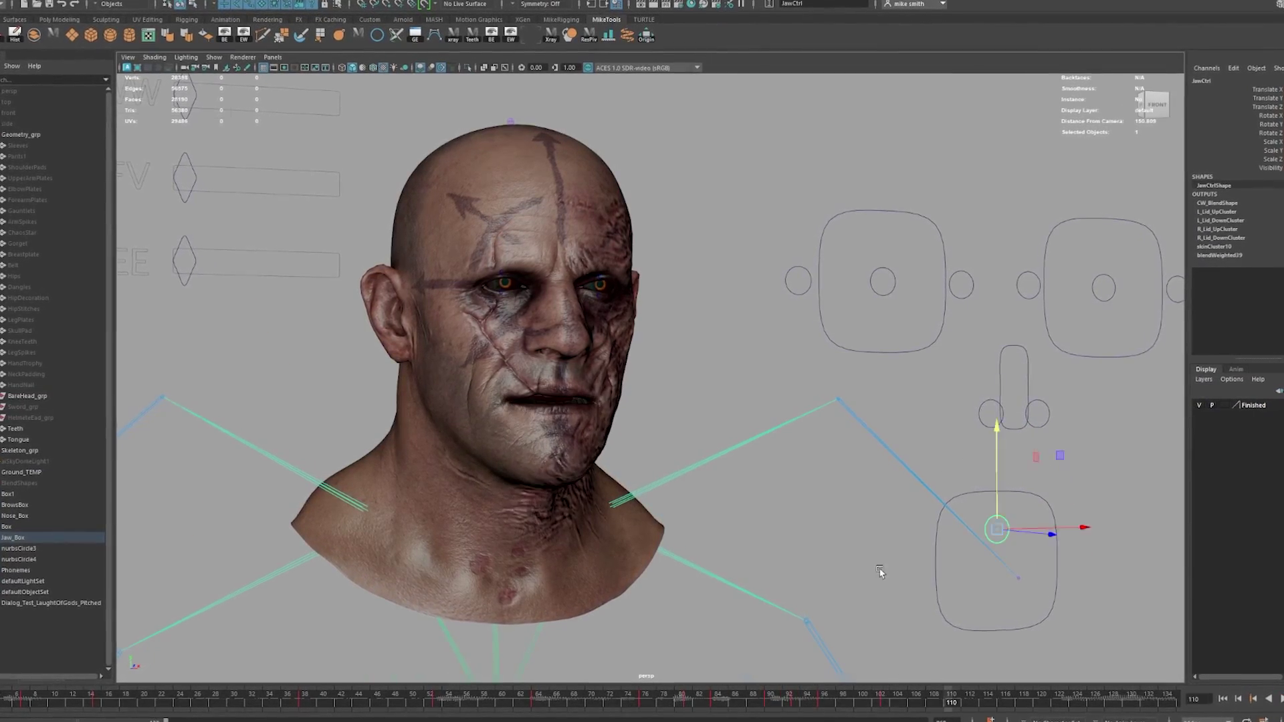
Continue the jaw animation beyond frame 110, moving JawCtrl slightly at successive frames and ending on a wide opening
alt+middle_drag(880, 568, 783, 568)
drag(121, 720, 166, 719)
drag(651, 697, 882, 714)
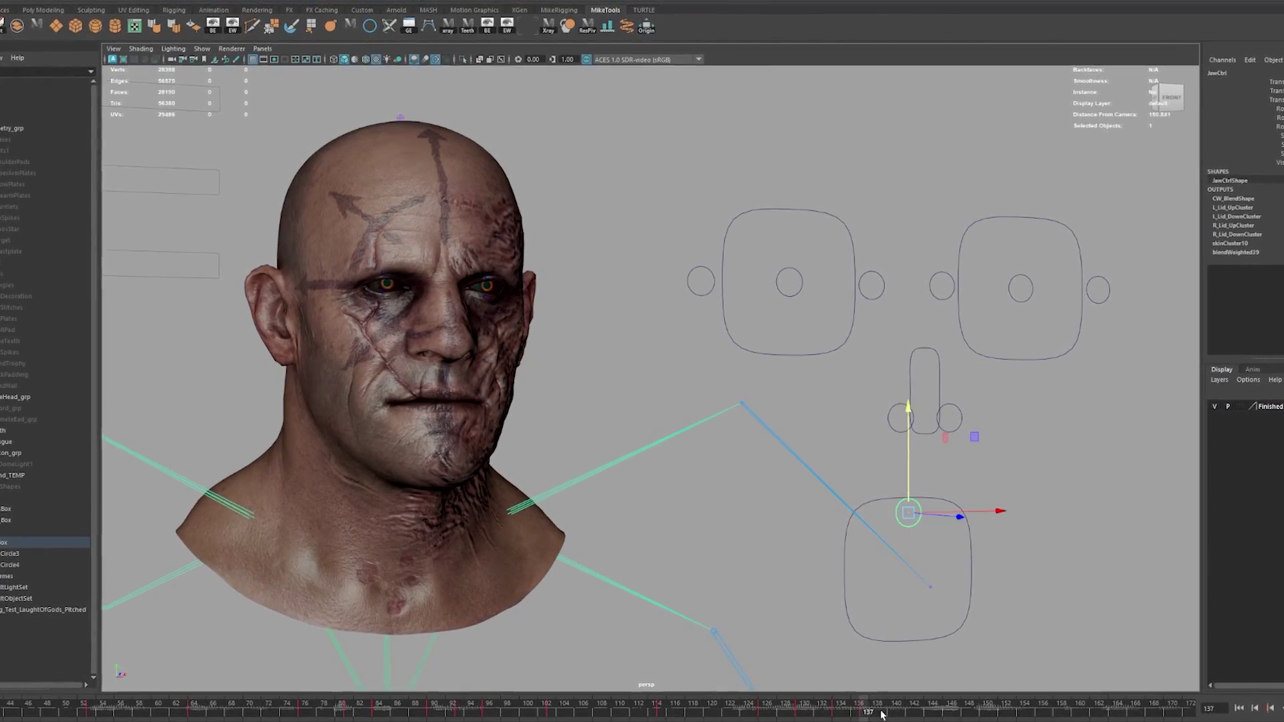
drag(908, 408, 908, 422)
drag(882, 713, 974, 713)
drag(910, 416, 910, 405)
drag(974, 712, 1003, 714)
drag(911, 407, 912, 462)
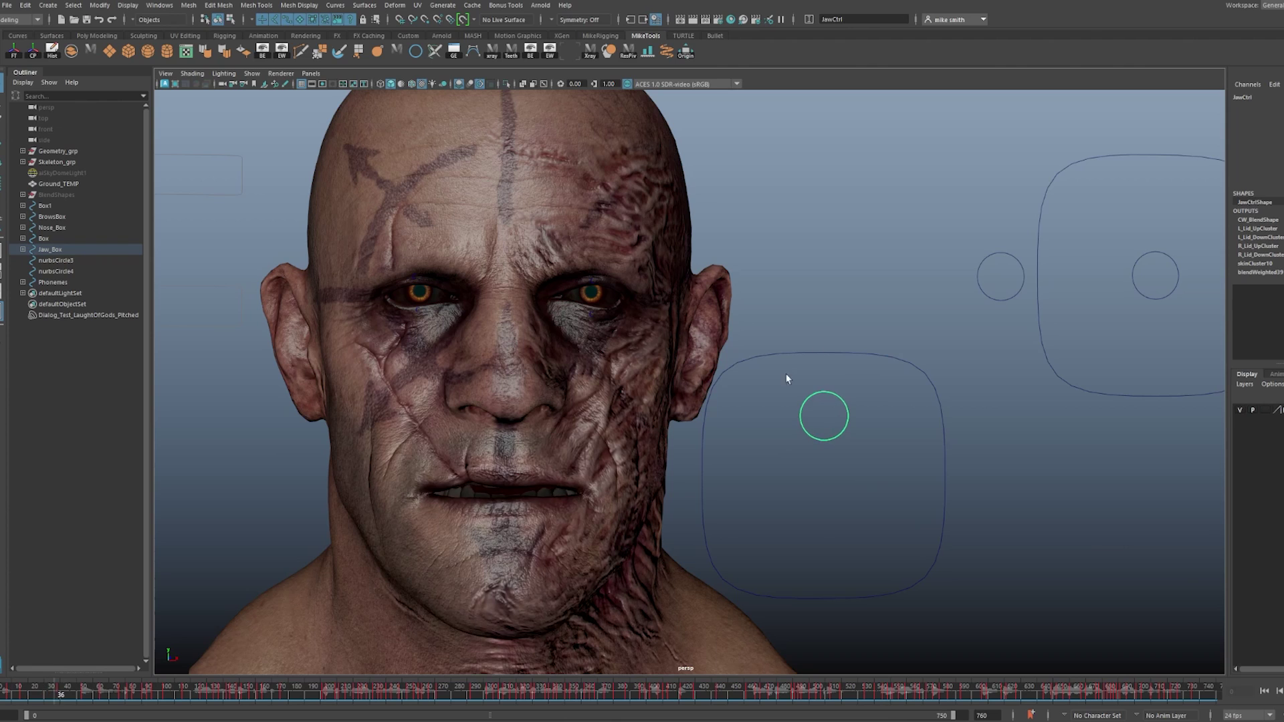
Play back the jaw animation around frame 380 to check its timing against the dialogue
alt+drag(865, 382, 886, 382)
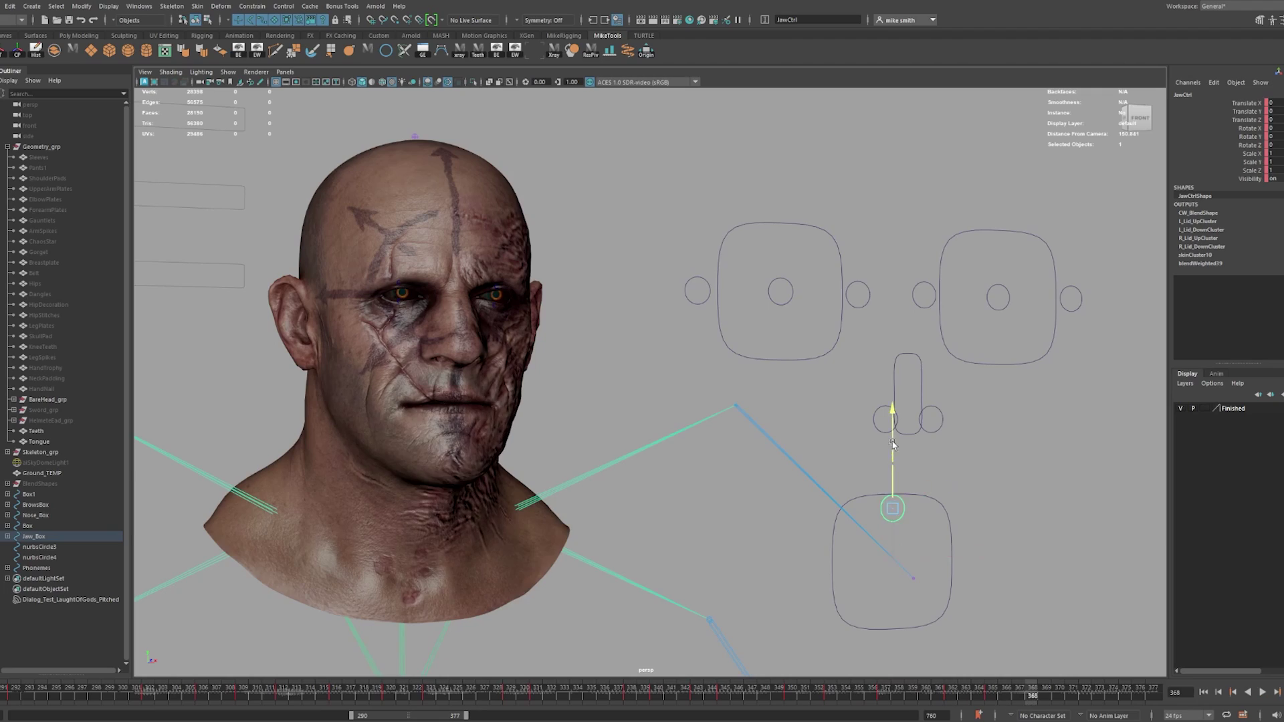
alt+middle_drag(892, 445, 807, 429)
click(1108, 696)
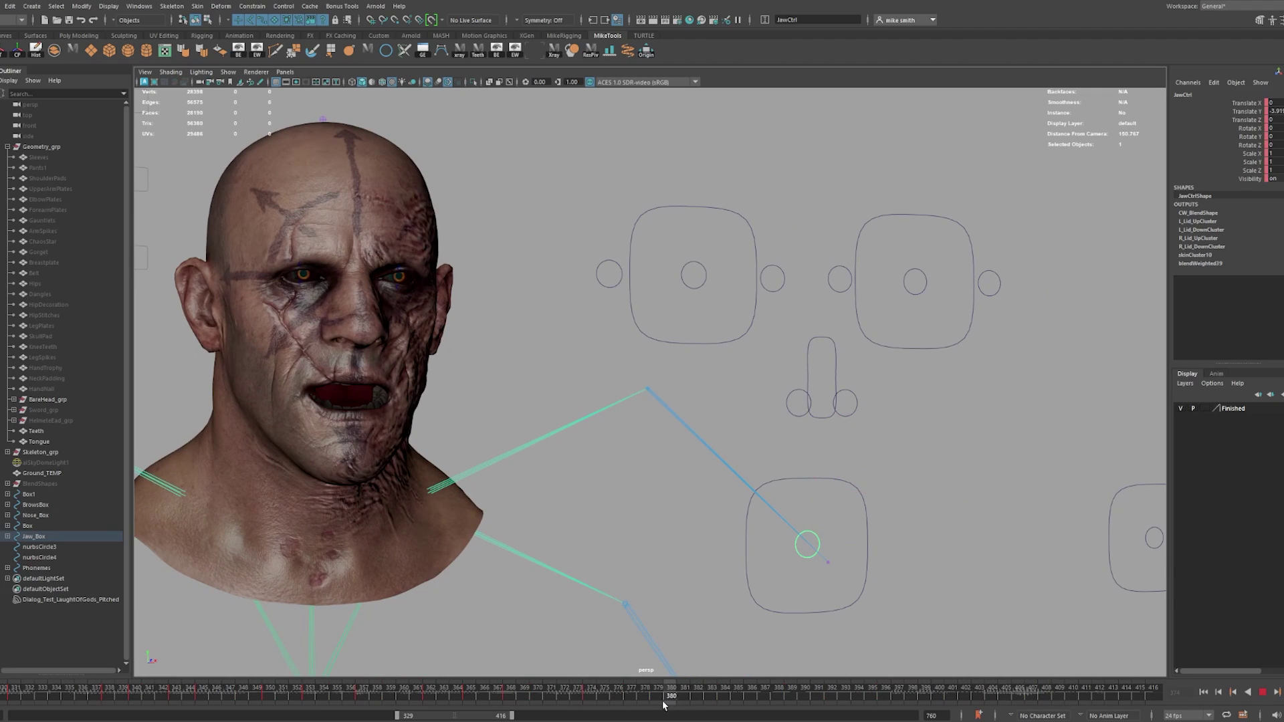
key(alt+v)
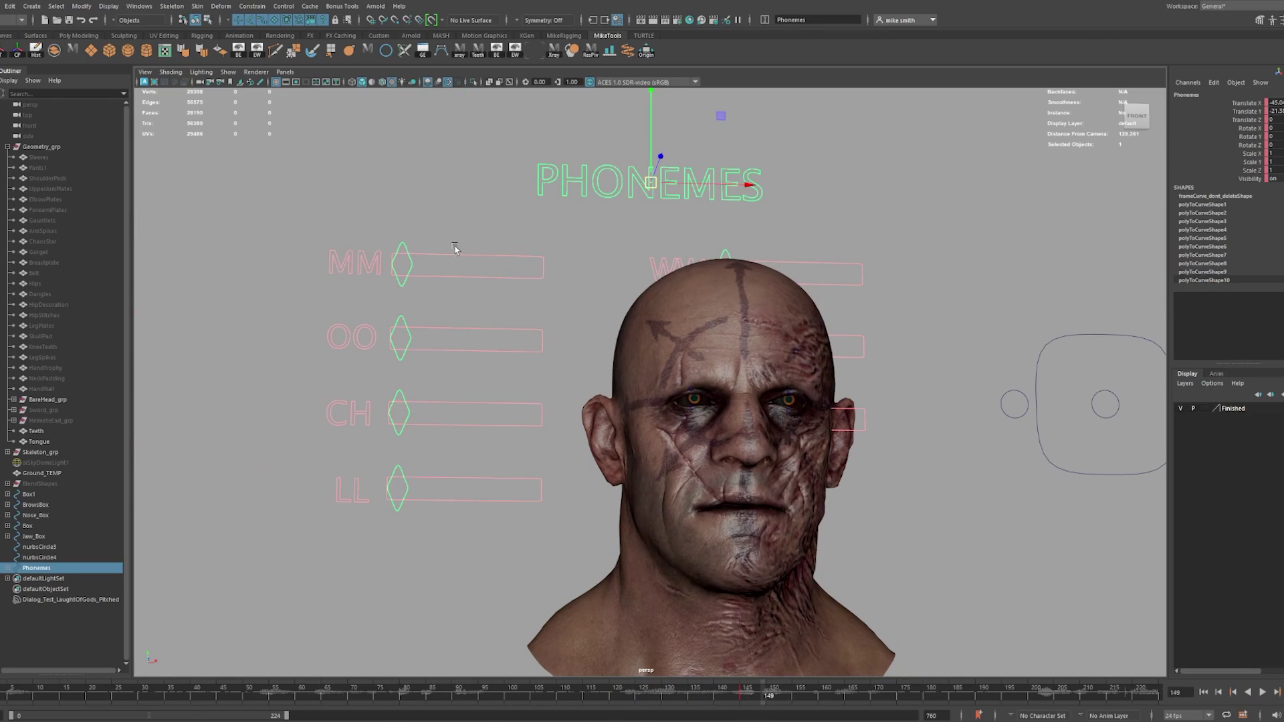
Pull the MM_Ctrl phoneme slider back to its rest position around frame 149
click(403, 265)
drag(538, 269, 503, 270)
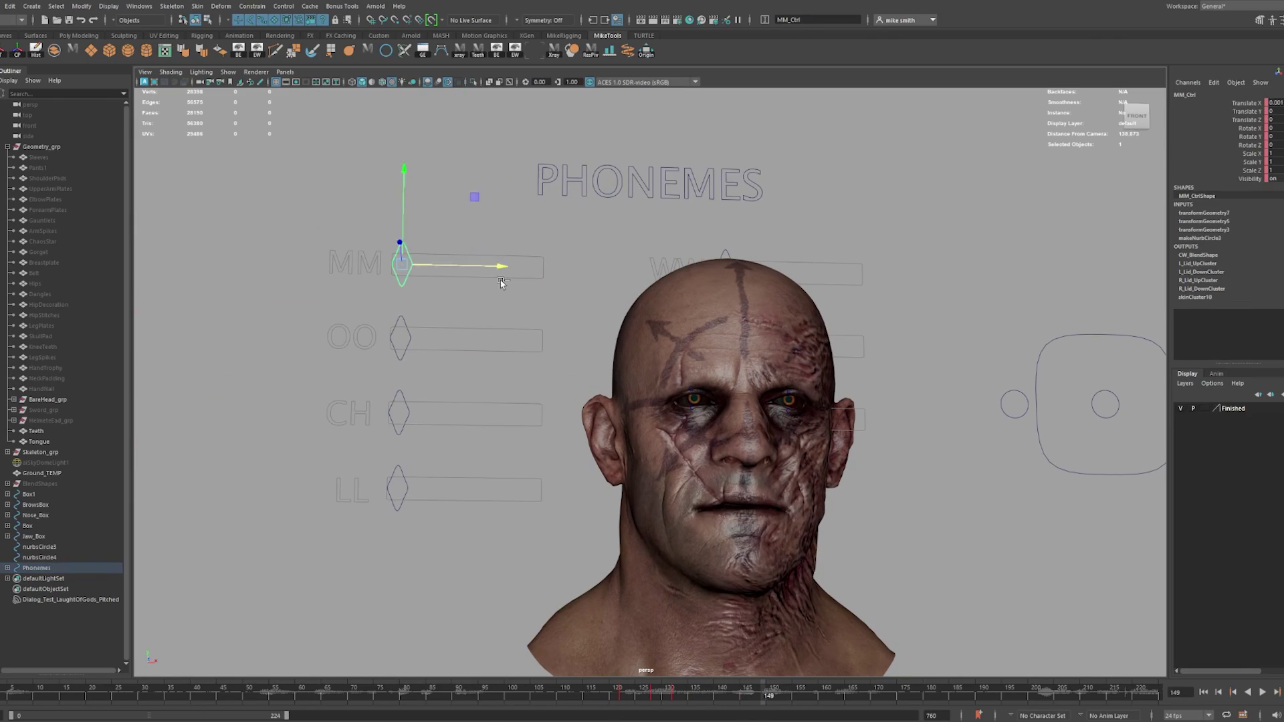
drag(743, 698, 769, 699)
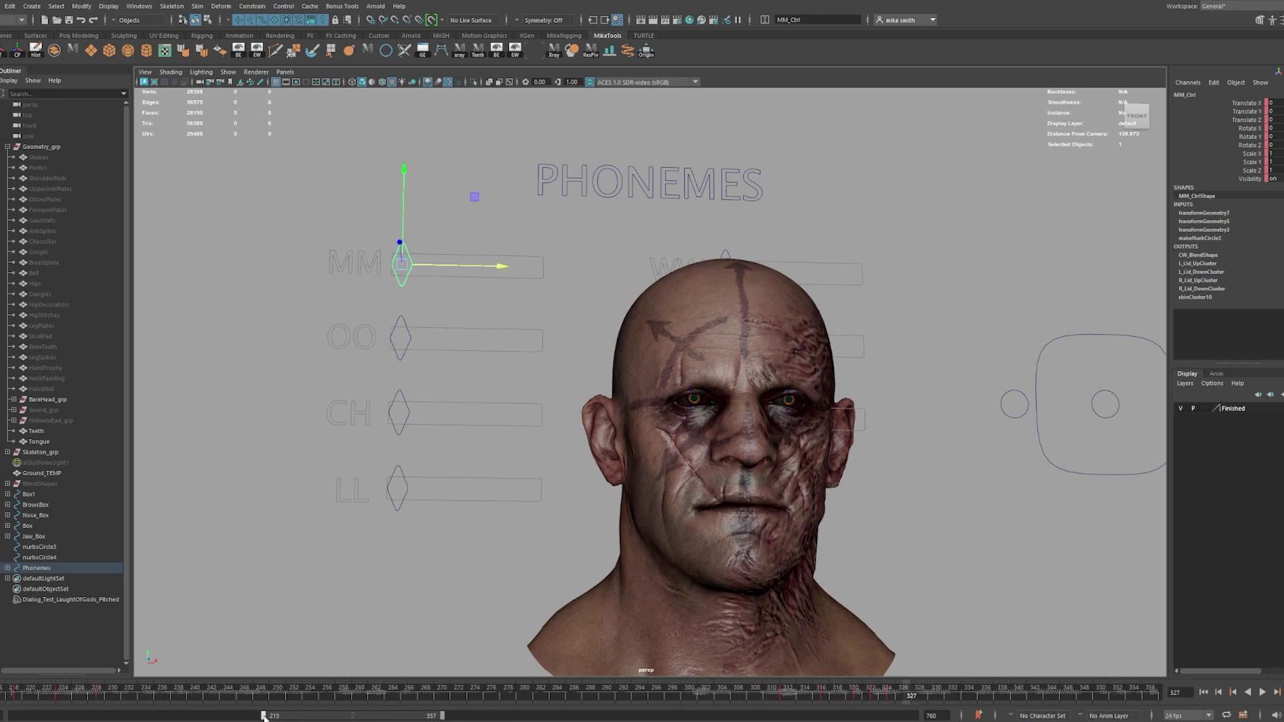
Review the MM phoneme animation through the later frames and replay the dialogue from the start
shift+drag(585, 692, 608, 698)
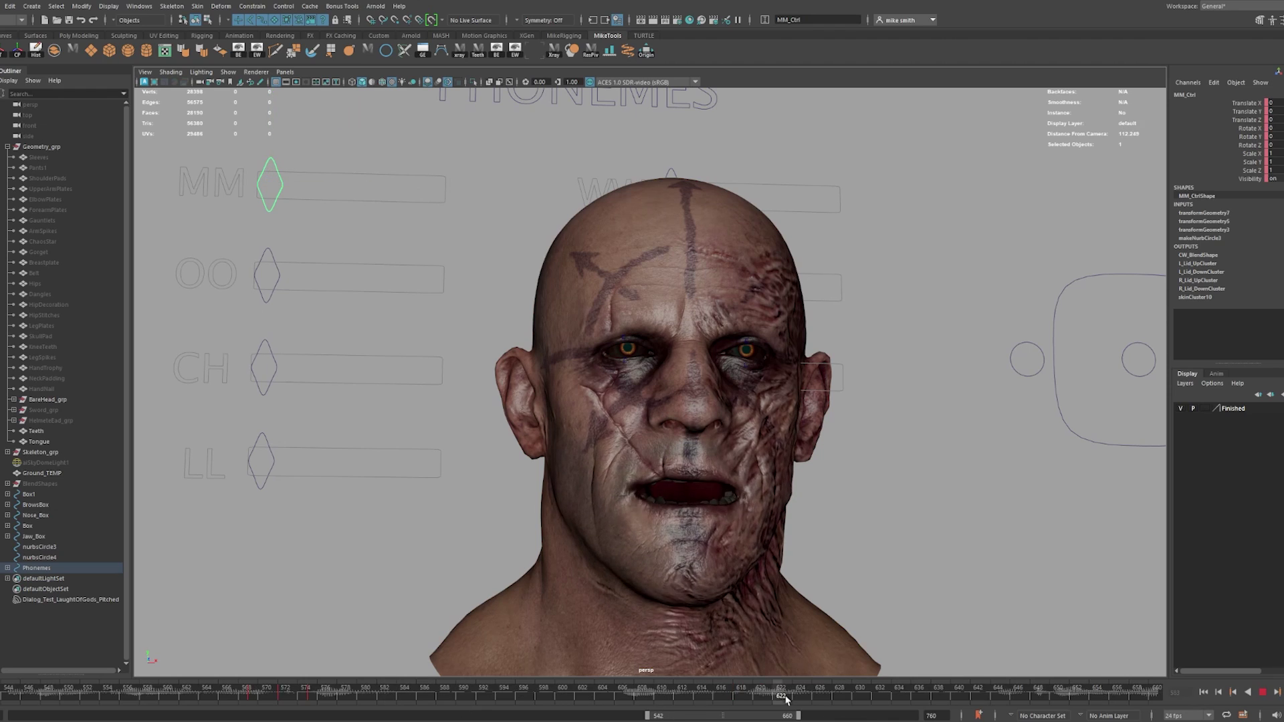
click(489, 703)
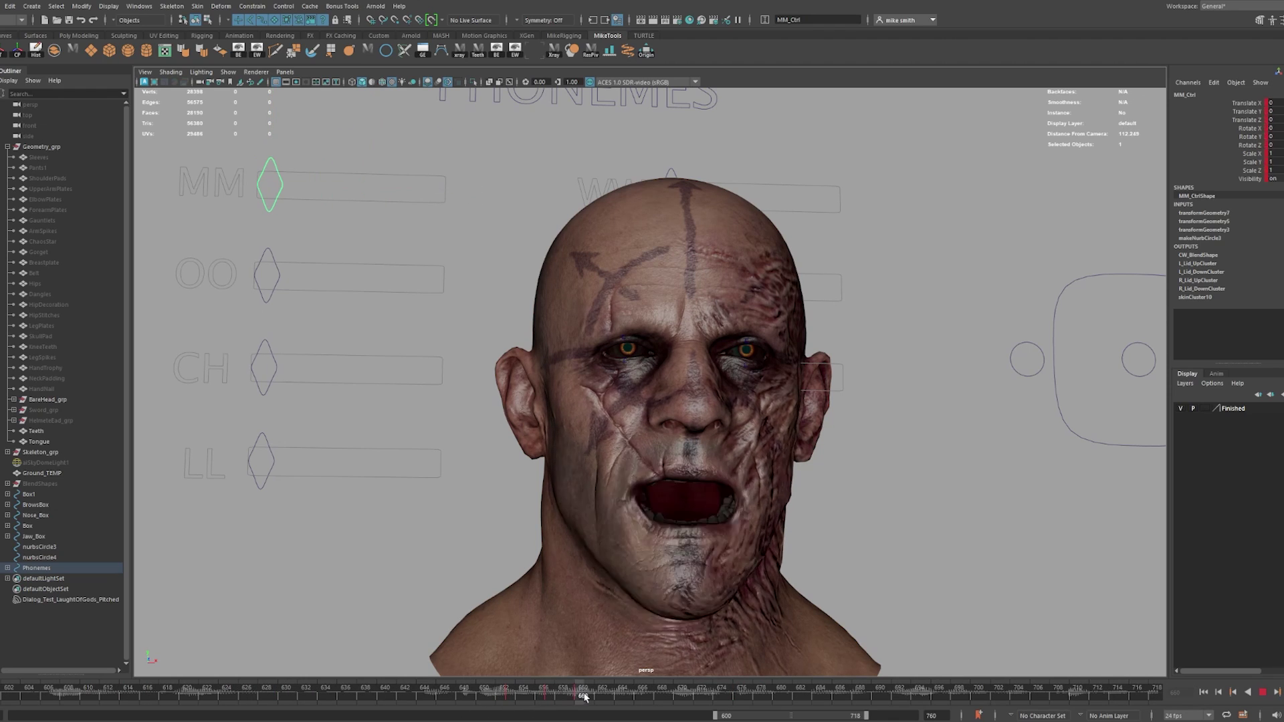
drag(870, 696, 1068, 696)
drag(815, 716, 865, 718)
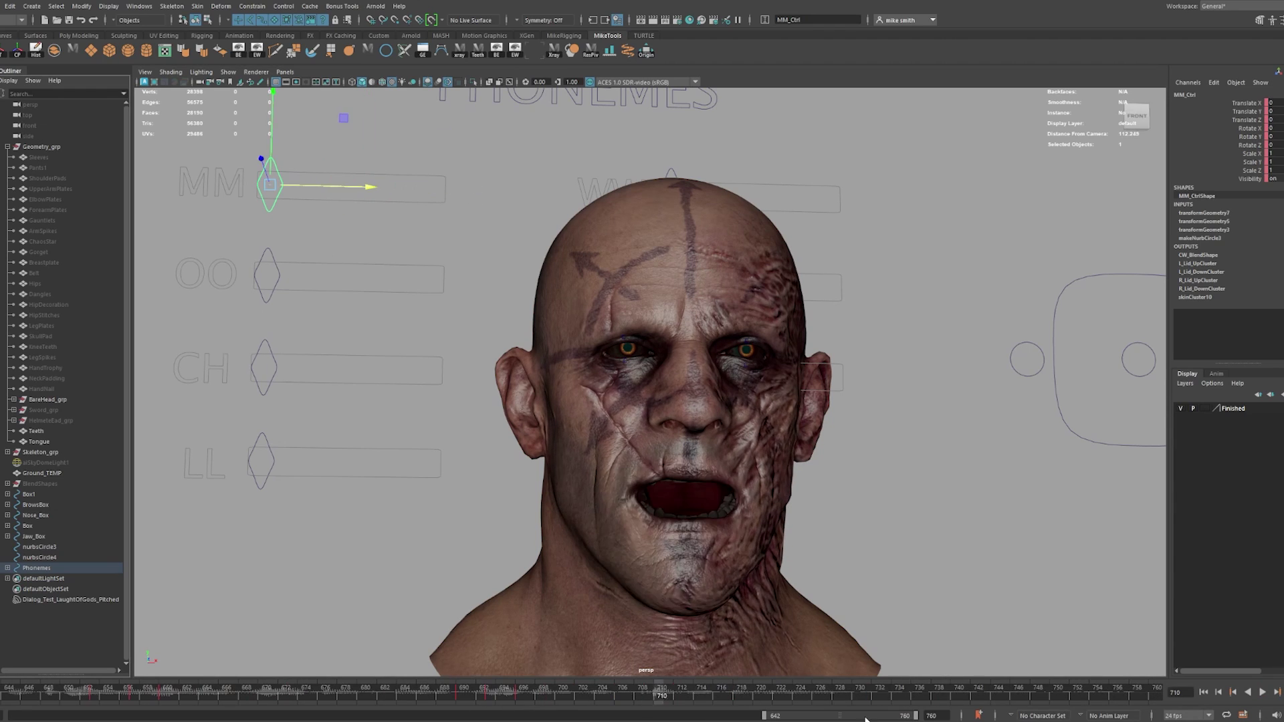
mouse_move(719, 696)
mouse_down()
mouse_move(819, 696)
mouse_move(10, 716)
mouse_up()
click(1203, 692)
click(1262, 692)
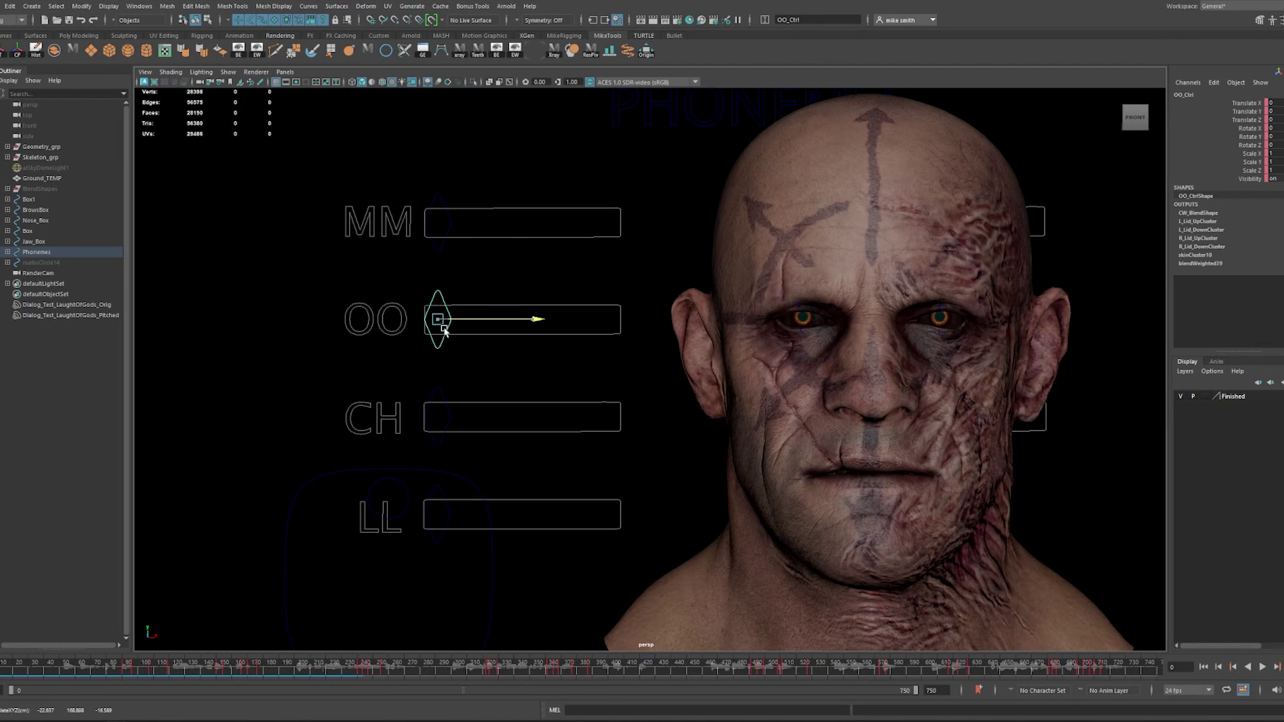
Check the FV phoneme timing from frame 241 and slide FV_Ctrl back toward its rest position
drag(481, 420, 617, 446)
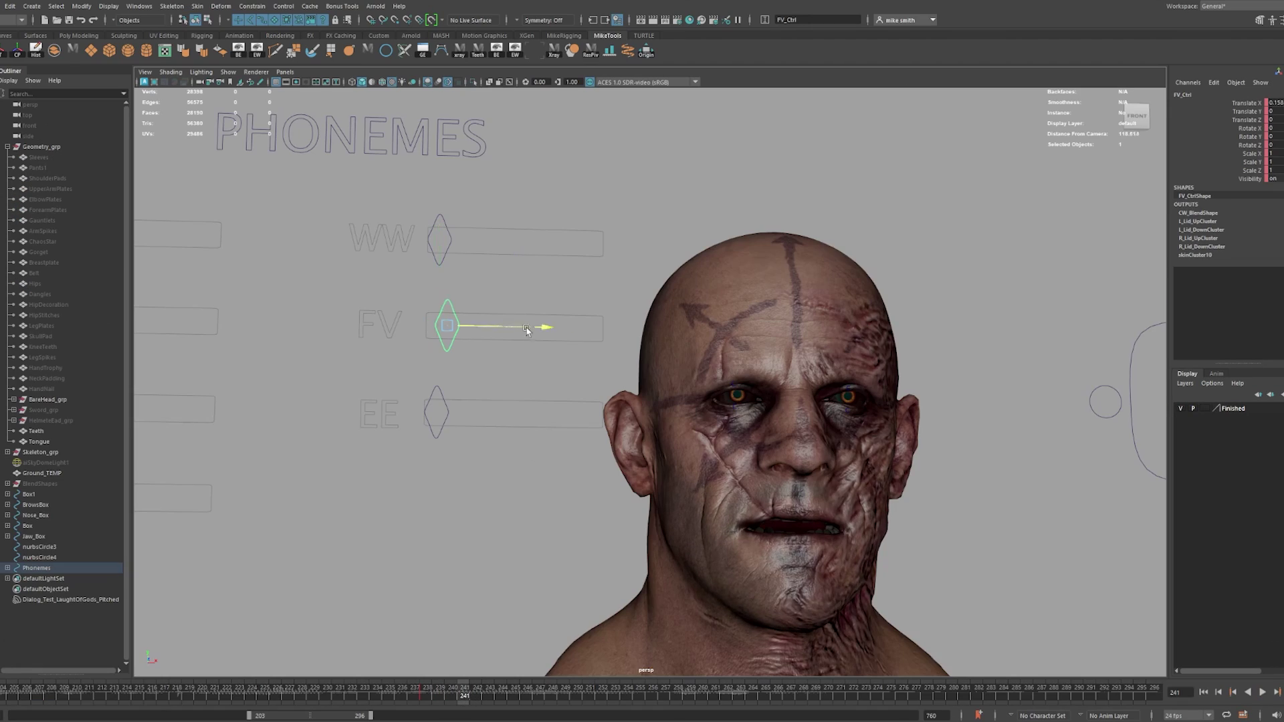
key(alt+v)
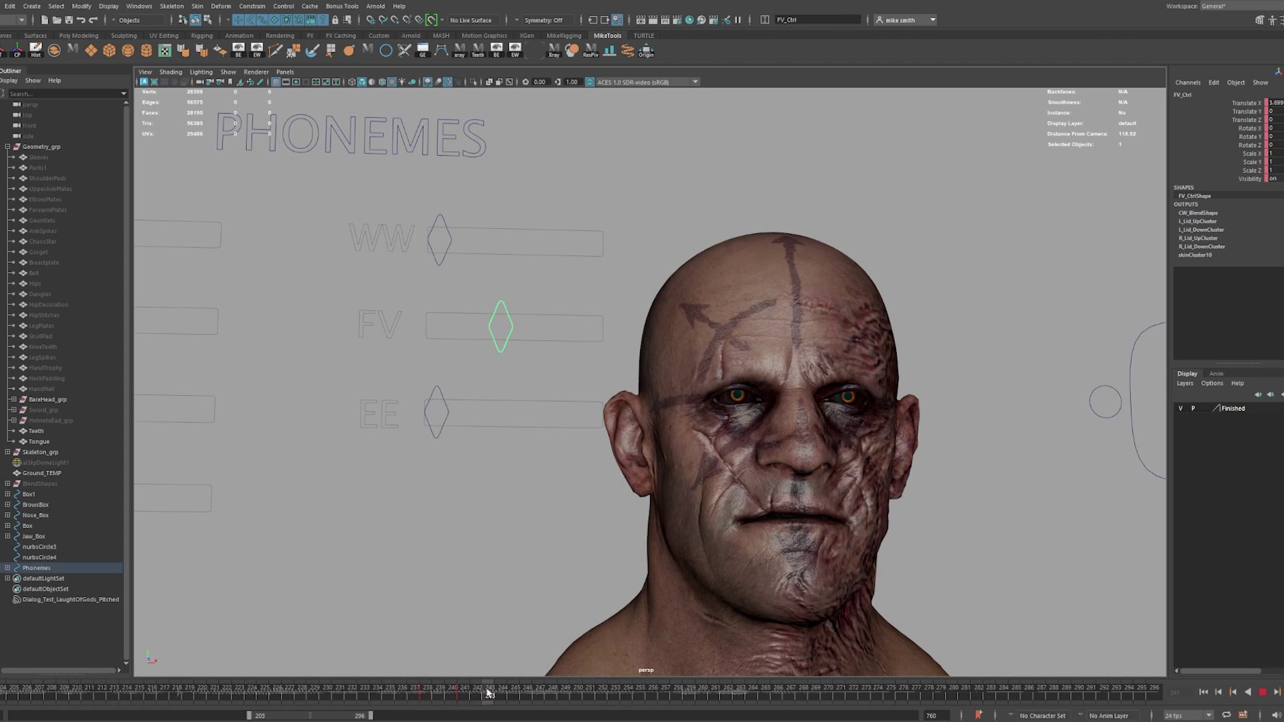
drag(489, 694, 534, 695)
drag(552, 327, 473, 325)
Move the FV_Ctrl phoneme slider about halfway along its track at frame 306
drag(426, 693, 498, 691)
drag(553, 327, 612, 329)
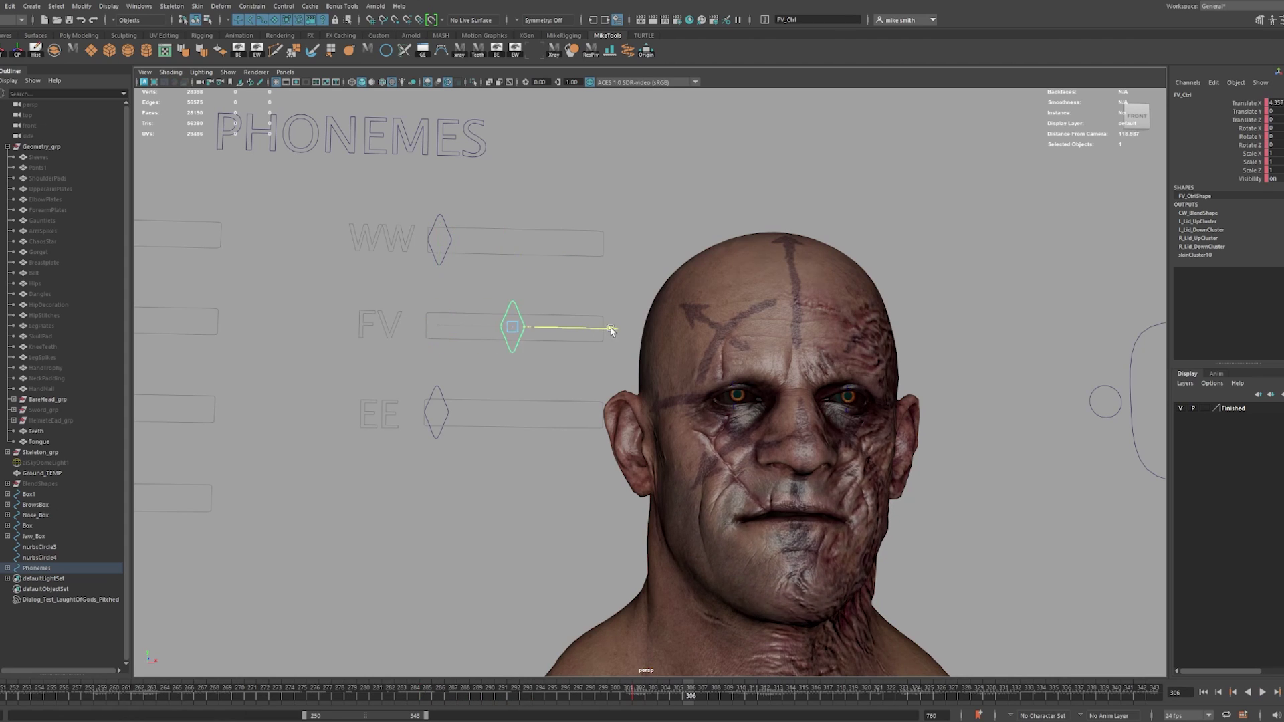
click(658, 697)
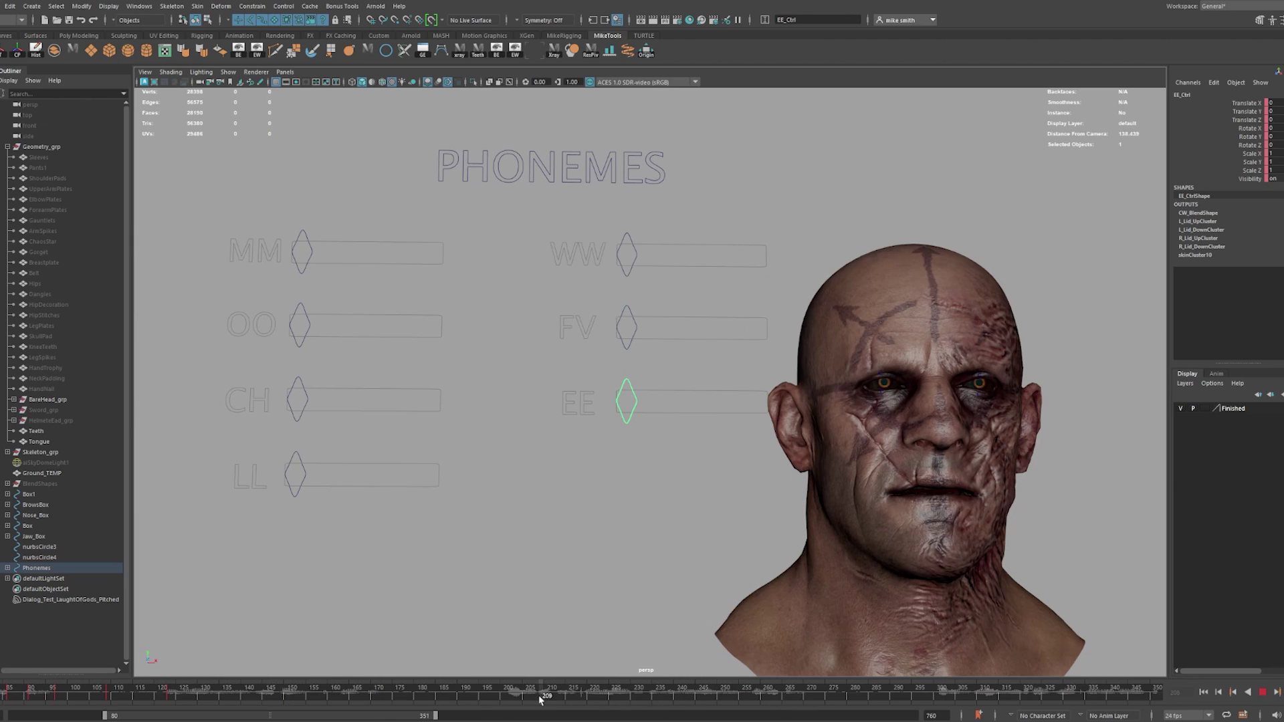
Return the EE_Ctrl phoneme slider to rest shortly after frame 232 and set a key
drag(552, 697, 556, 694)
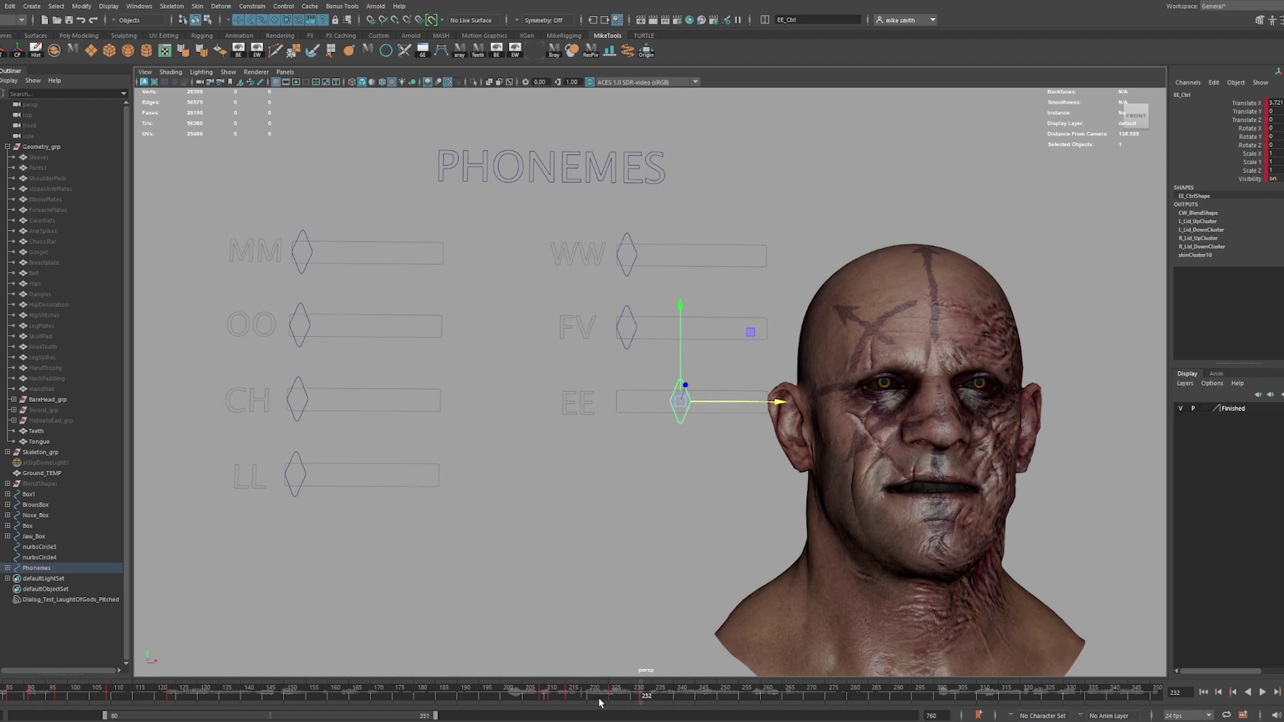
mouse_move(659, 697)
mouse_down()
mouse_move(626, 697)
mouse_move(670, 698)
mouse_up()
drag(718, 403, 666, 403)
key(s)
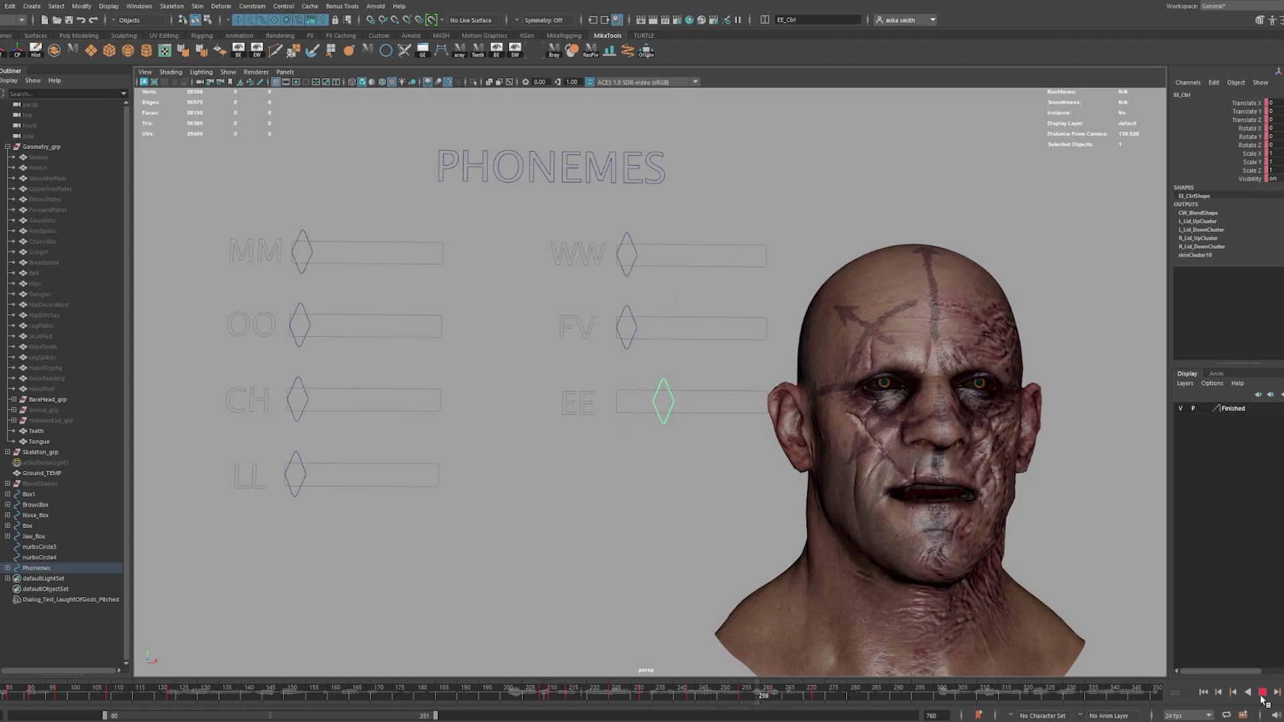
Move the playback range onward and review the combined jaw and phoneme animation
drag(423, 719, 488, 718)
key(alt+v)
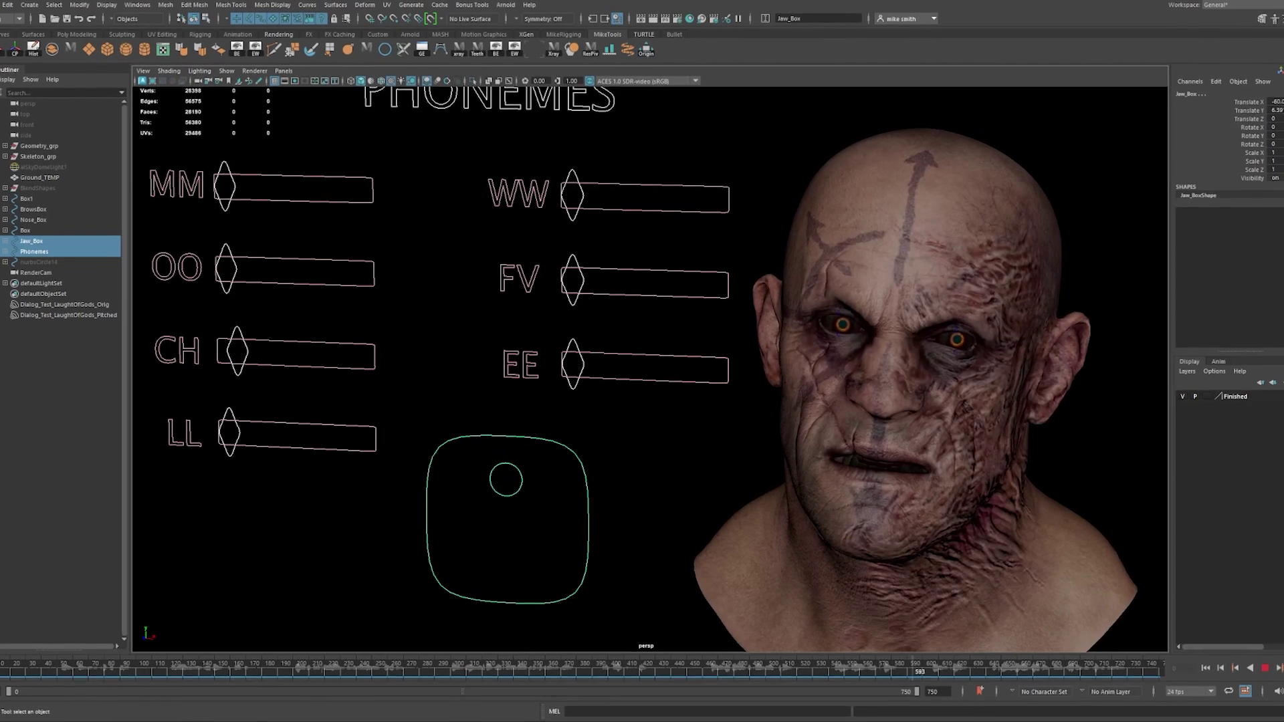
alt+drag(696, 353, 748, 353)
alt+middle_drag(749, 353, 754, 379)
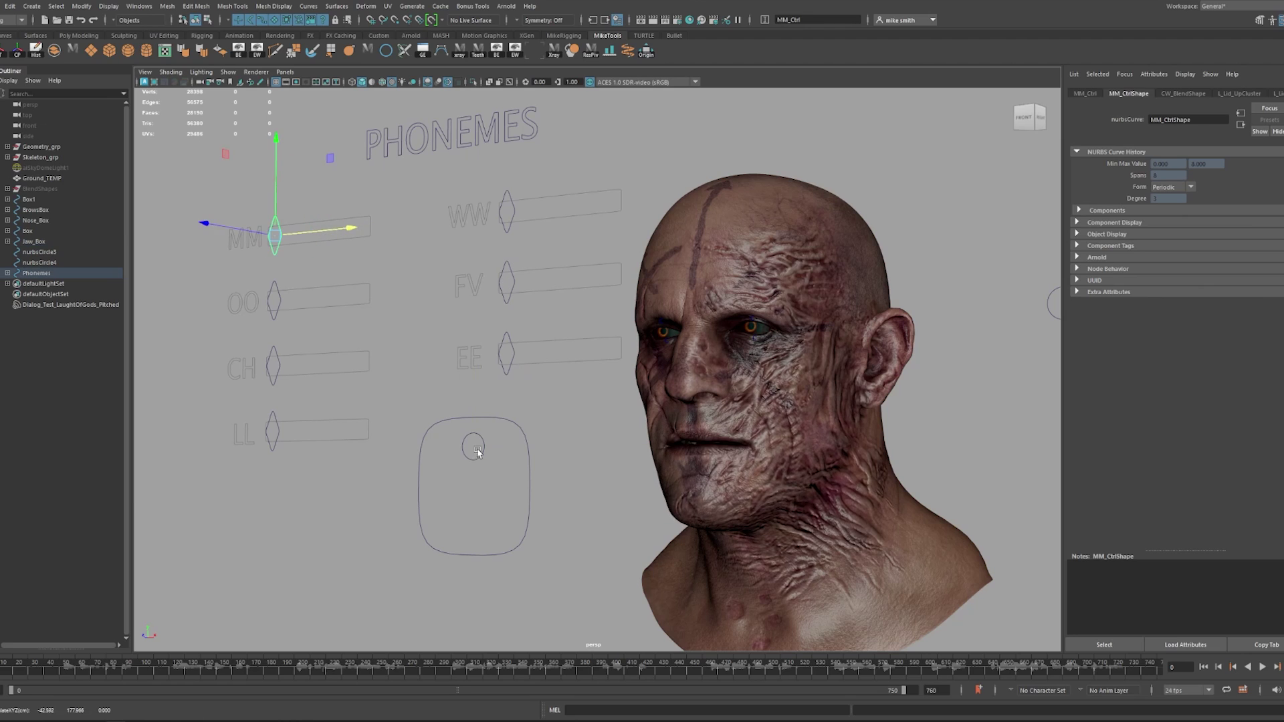
Select the jaw control, and slide the FV_Ctrl phoneme control back to its rest position
click(474, 449)
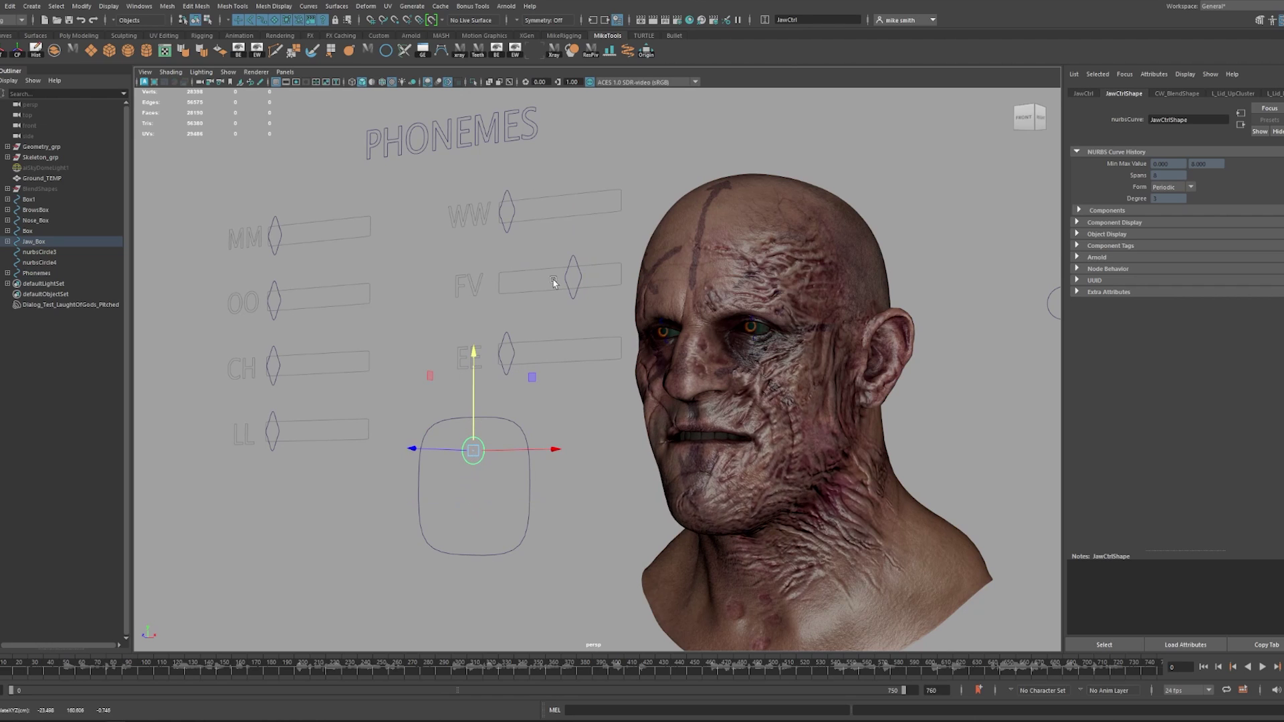
click(573, 277)
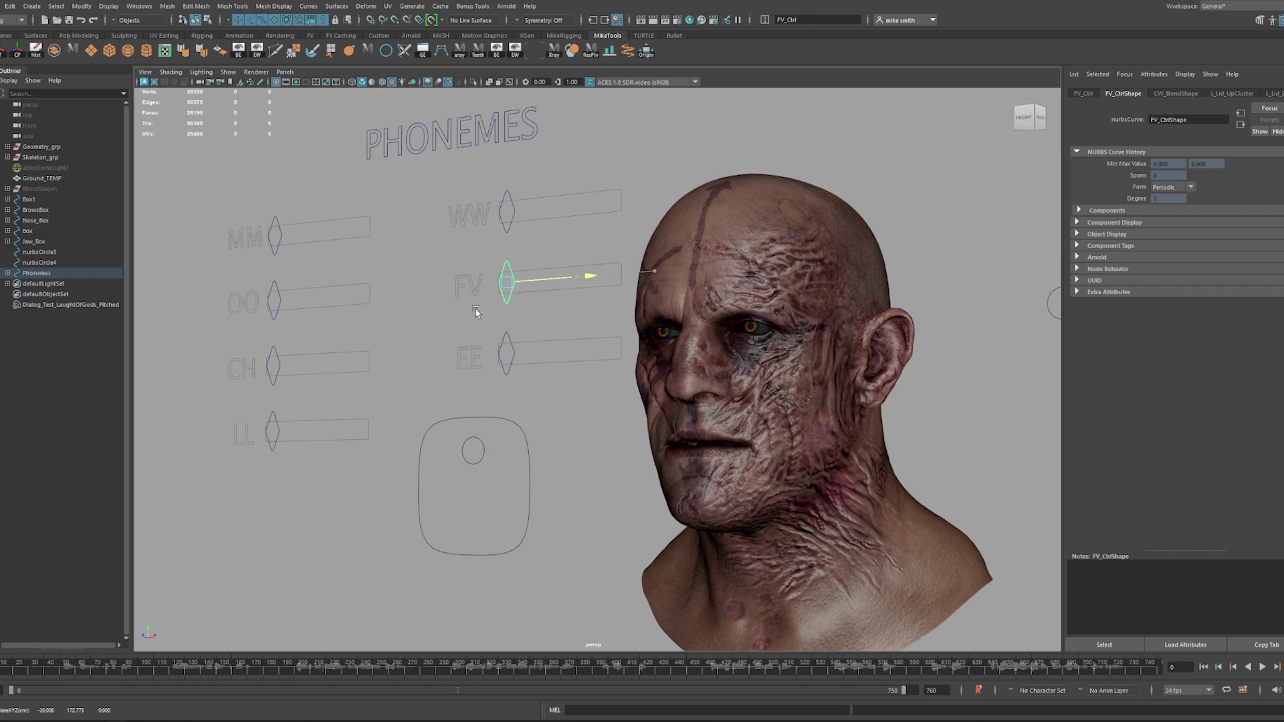
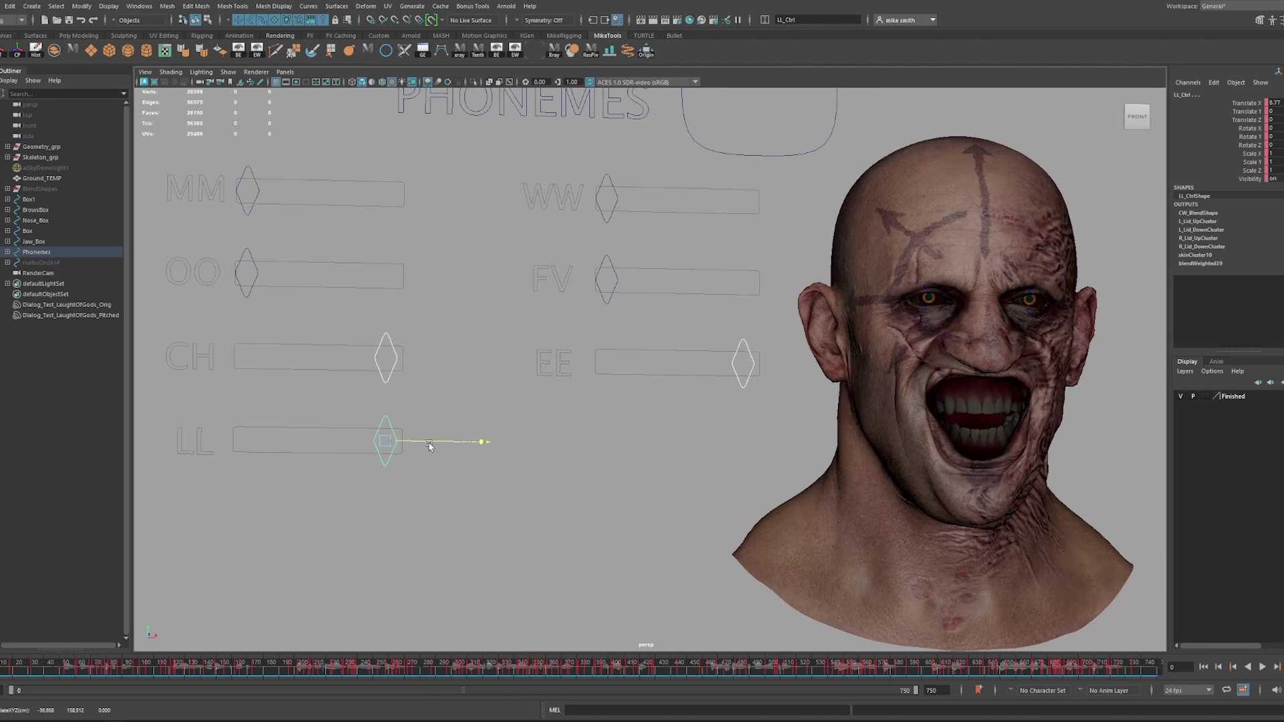
Test the EE, OO, WW and MM phoneme sliders along their tracks from an angled view, returning each to rest
drag(424, 444, 120, 421)
click(246, 271)
drag(308, 275, 381, 278)
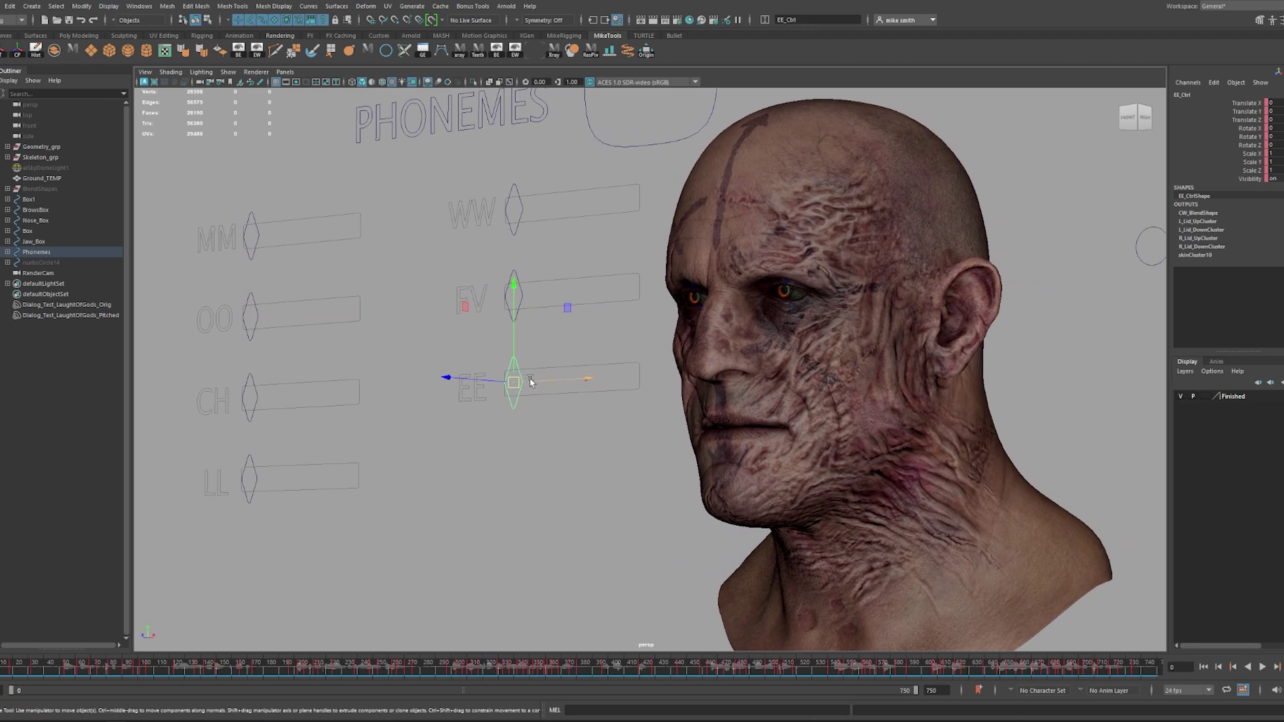
drag(530, 381, 391, 375)
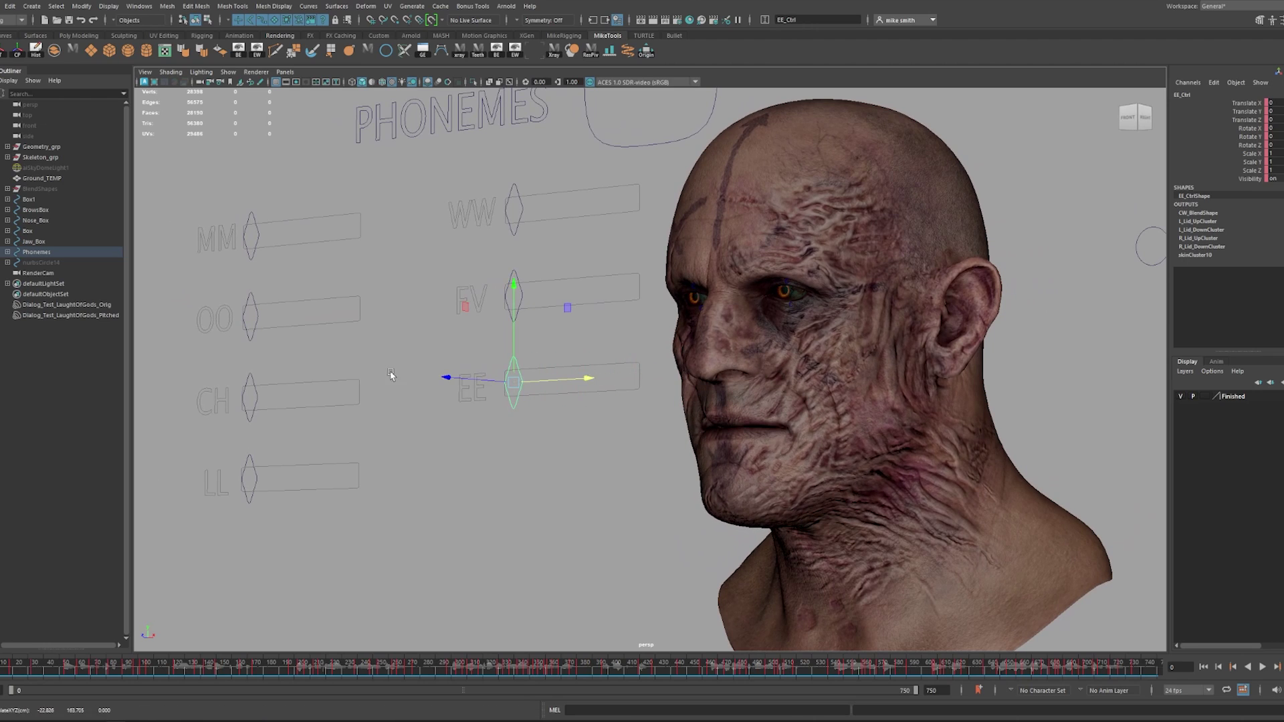
click(252, 312)
mouse_move(267, 317)
mouse_down()
mouse_move(360, 311)
mouse_move(266, 317)
mouse_up()
click(515, 208)
drag(541, 206, 346, 224)
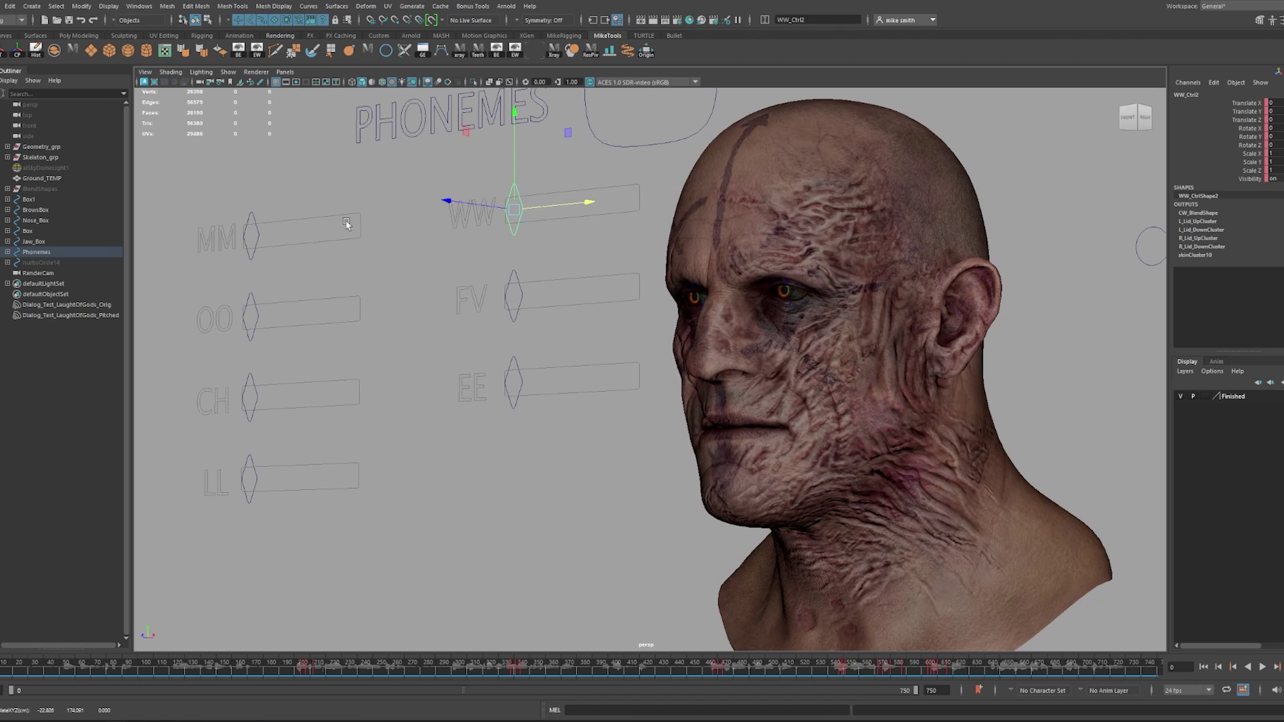
click(258, 240)
drag(267, 237, 215, 287)
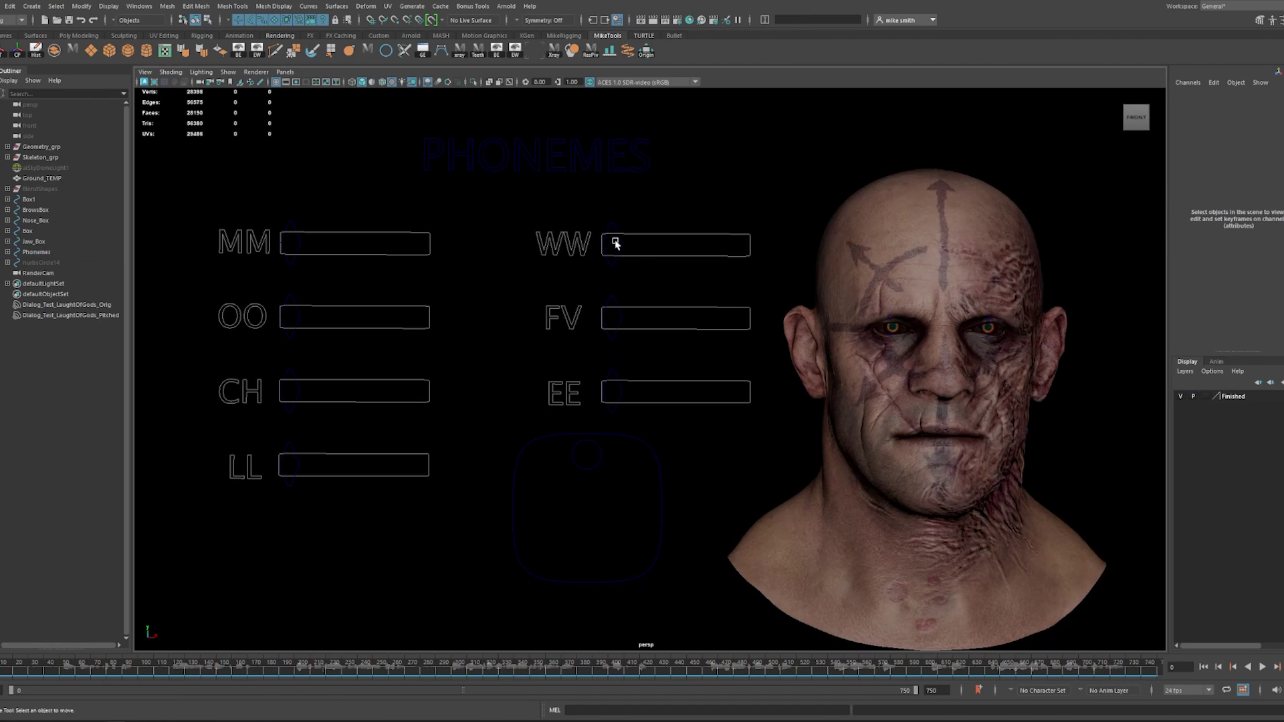
Test the WW, EE, CH and LL phoneme sliders facing the head, and bring LL_Ctrl back to rest
click(610, 244)
drag(648, 245, 818, 265)
drag(646, 395, 711, 398)
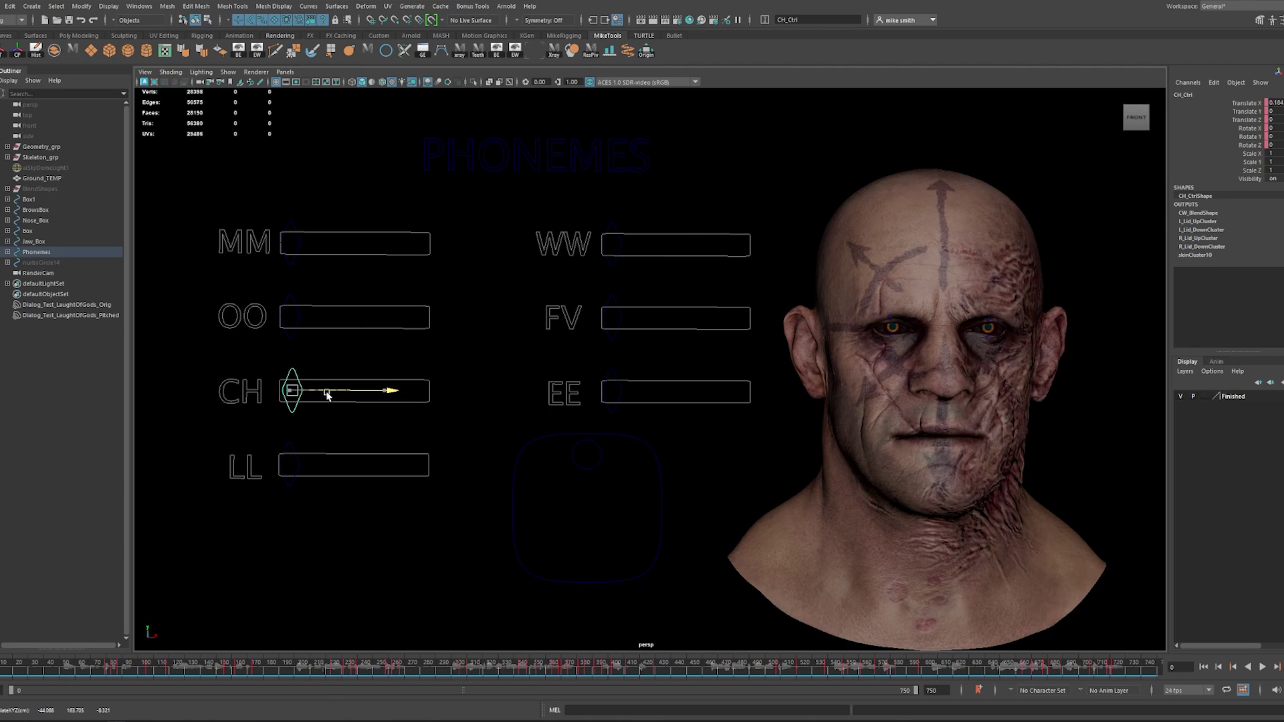
drag(327, 396, 444, 398)
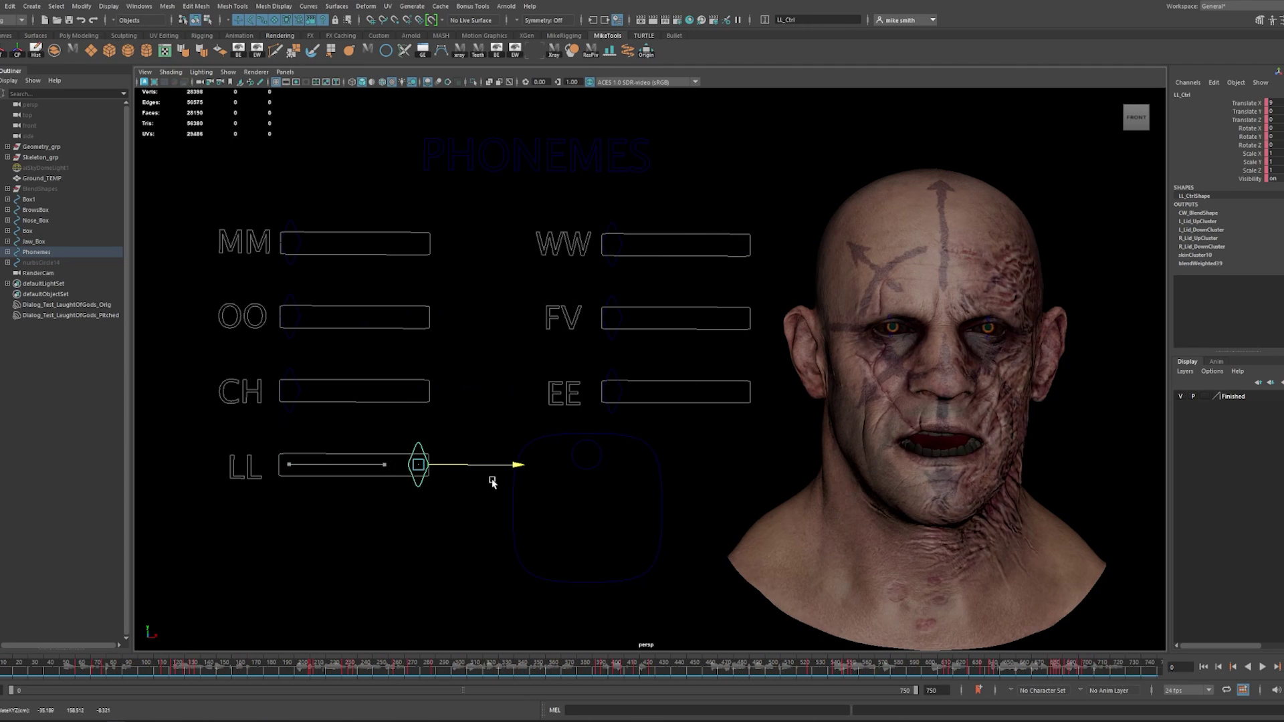
drag(492, 482, 318, 468)
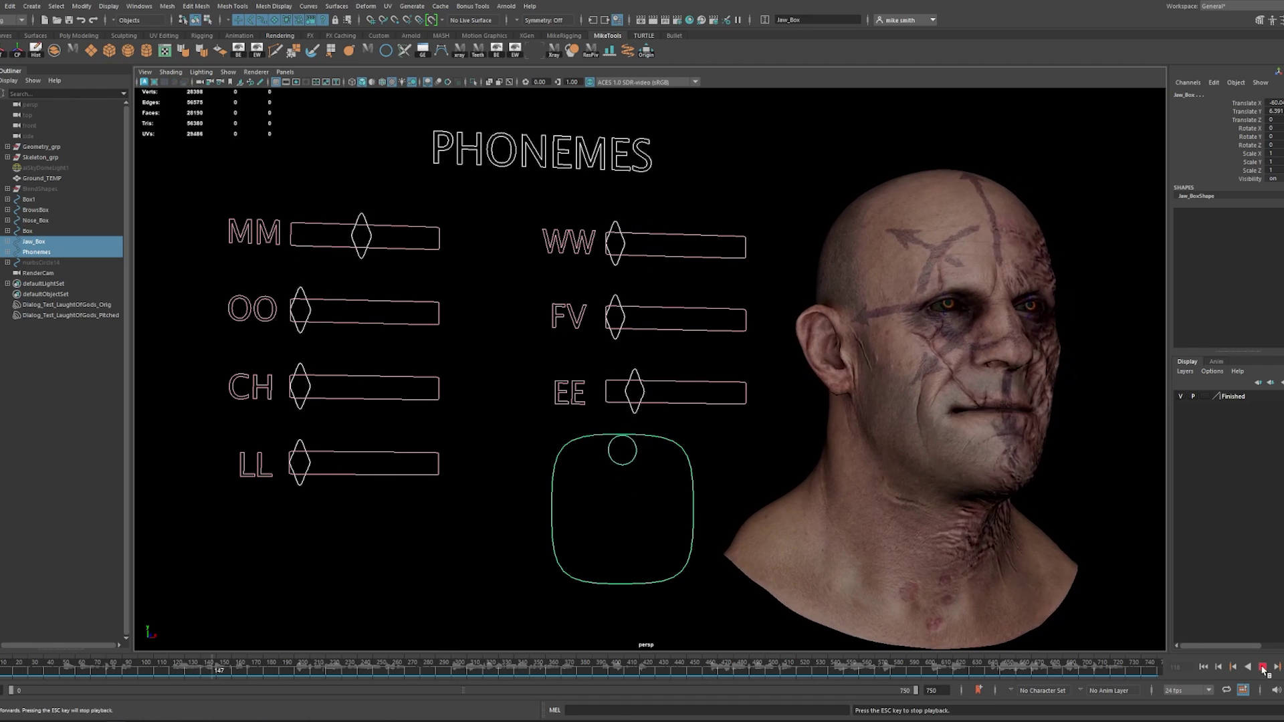
Play and scrub through the combined jaw and phoneme lip sync, checking around frames 157, 183, 232 and 714
click(1261, 667)
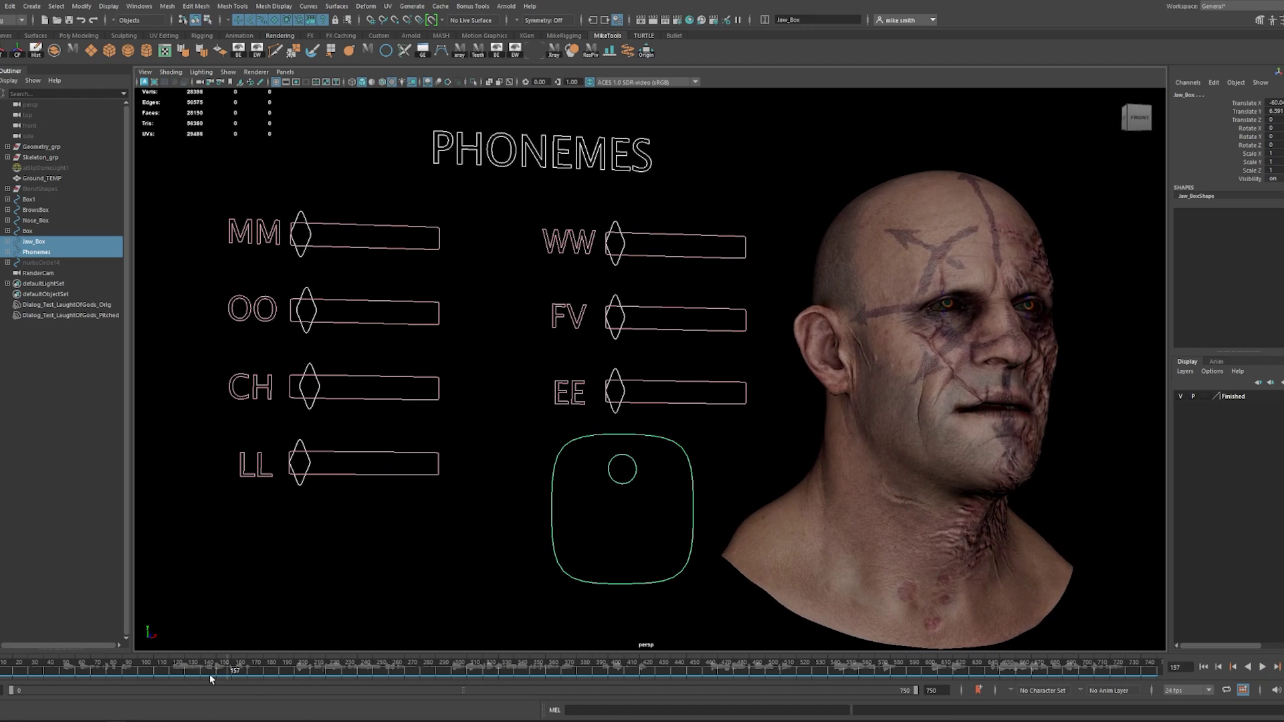
drag(211, 675, 206, 665)
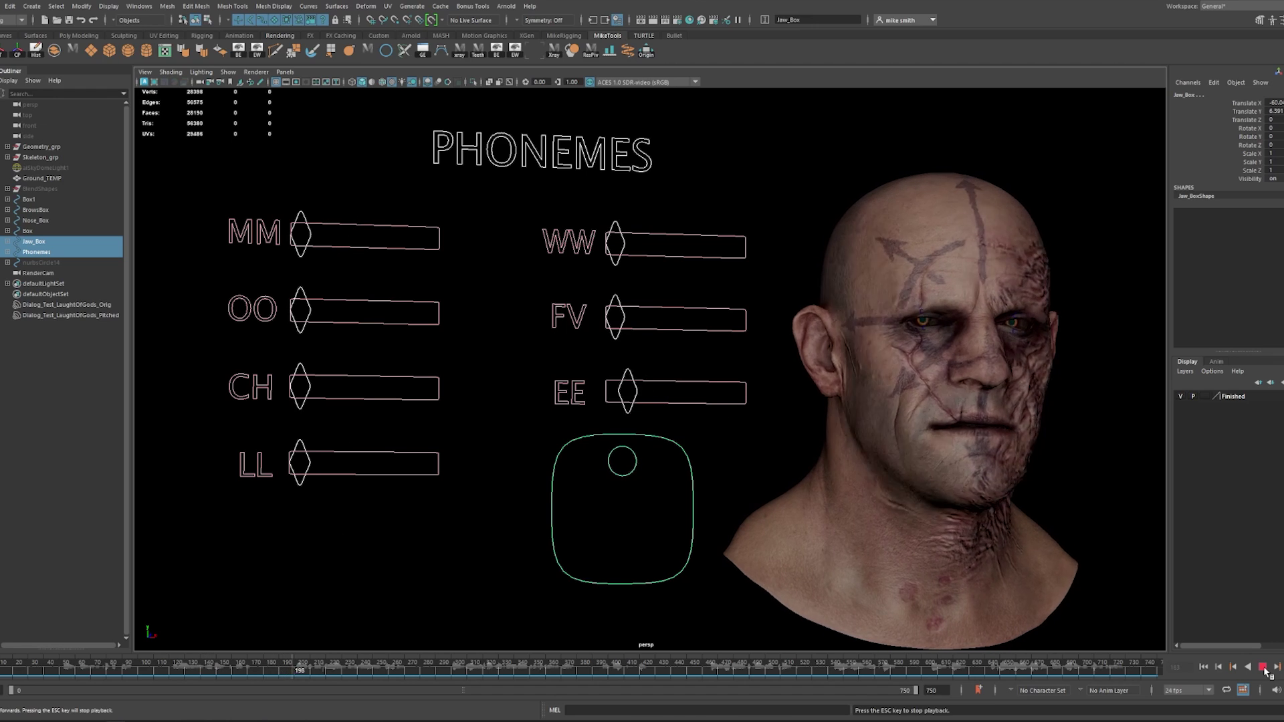
click(336, 669)
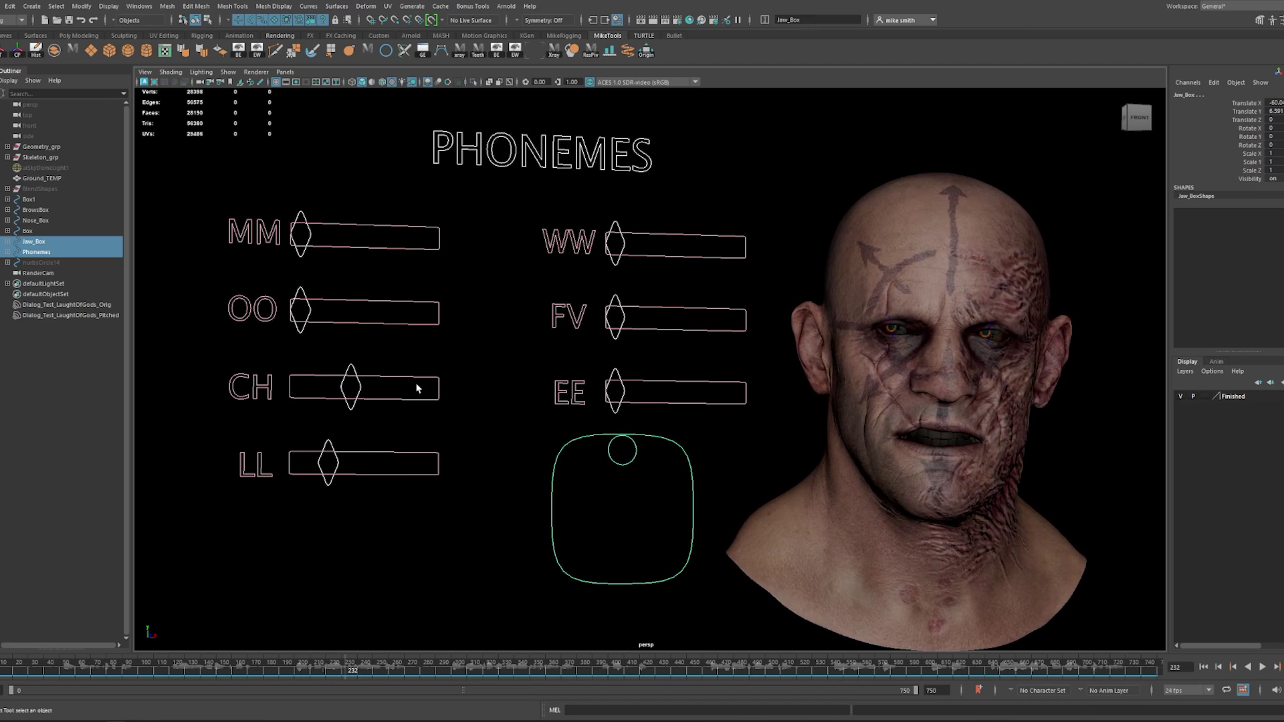
key(alt+v)
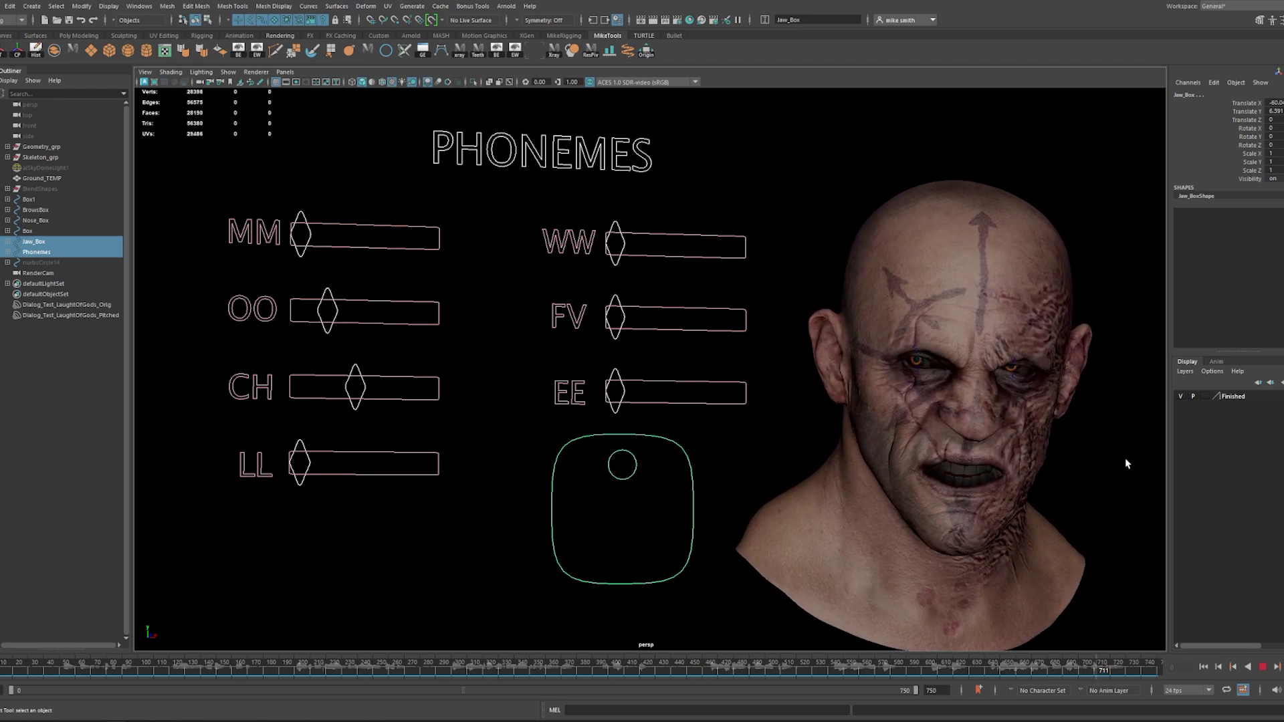
click(1262, 667)
drag(1072, 668, 1099, 667)
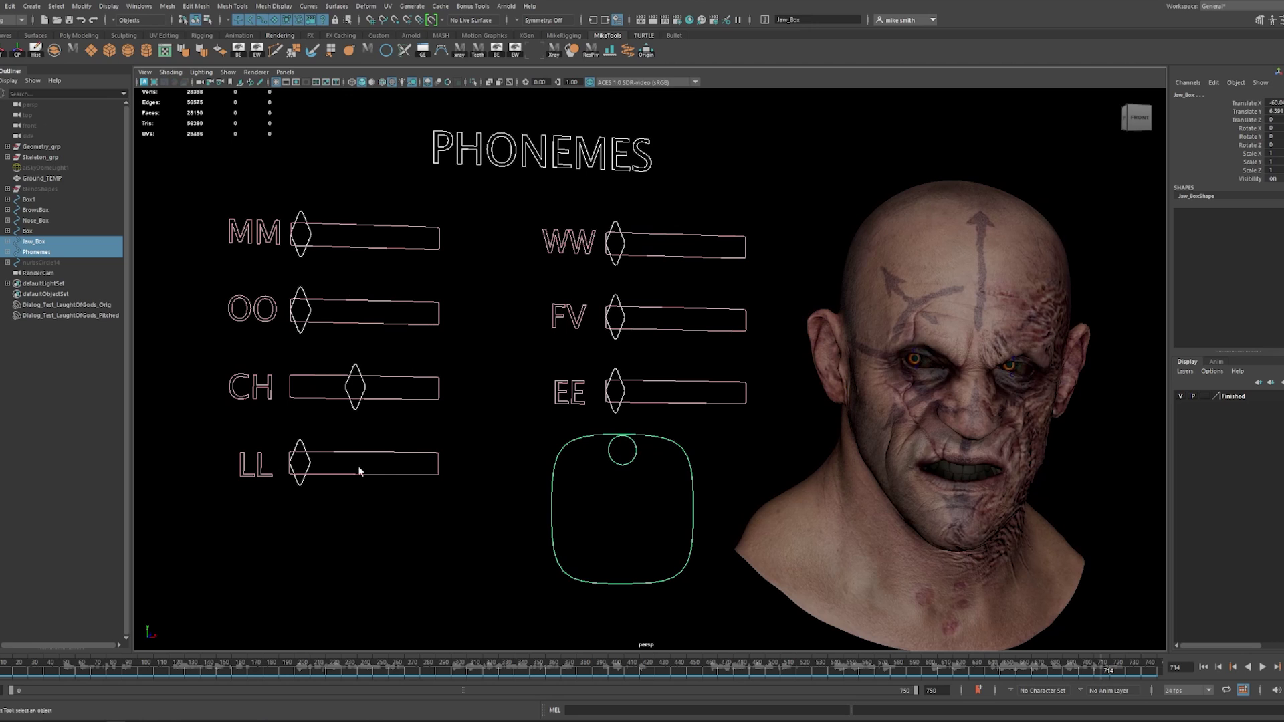
click(270, 669)
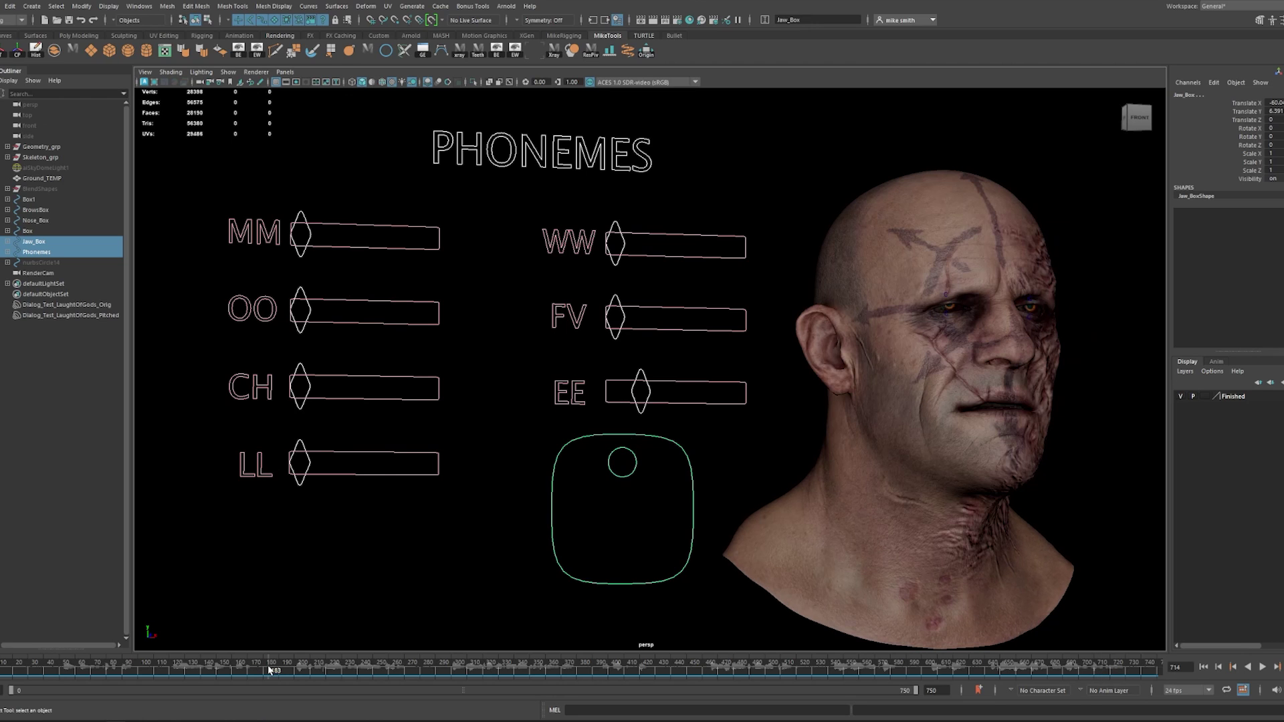
click(1262, 667)
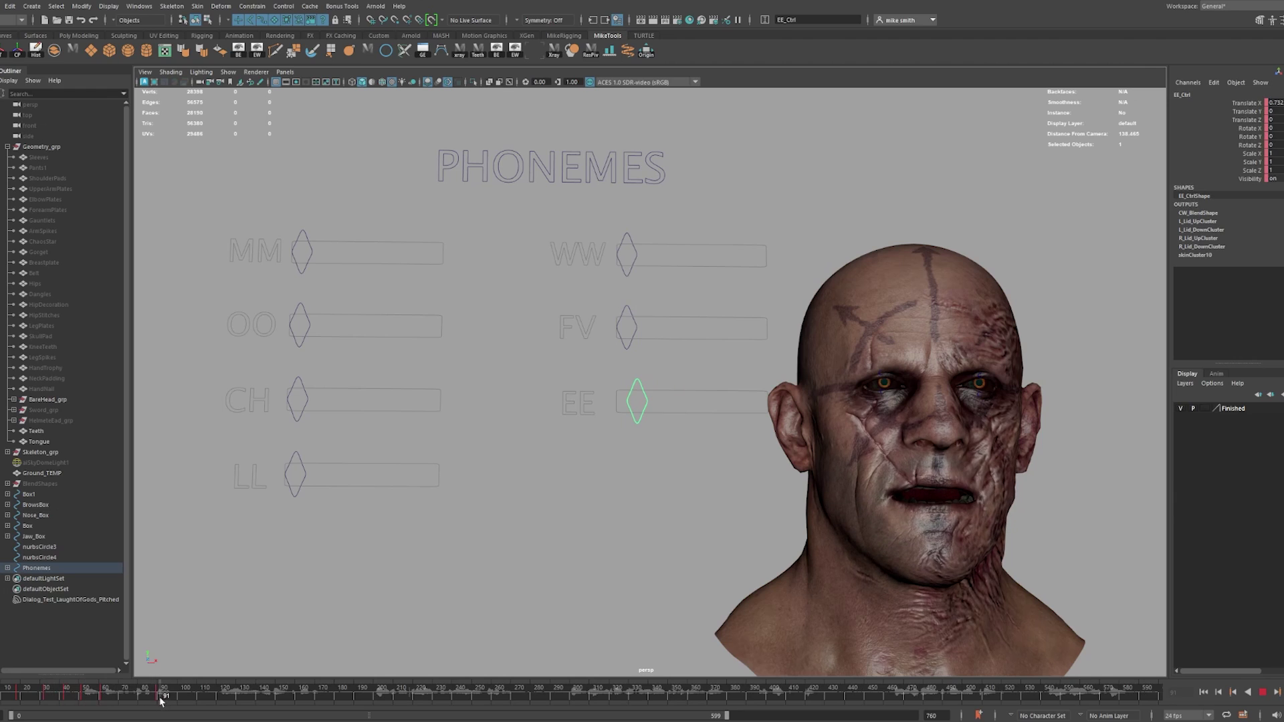
Shorten the playback range to end at frame 271, review the dialogue within it, and shift the range onward
drag(727, 716, 342, 715)
click(354, 696)
shift+click(355, 697)
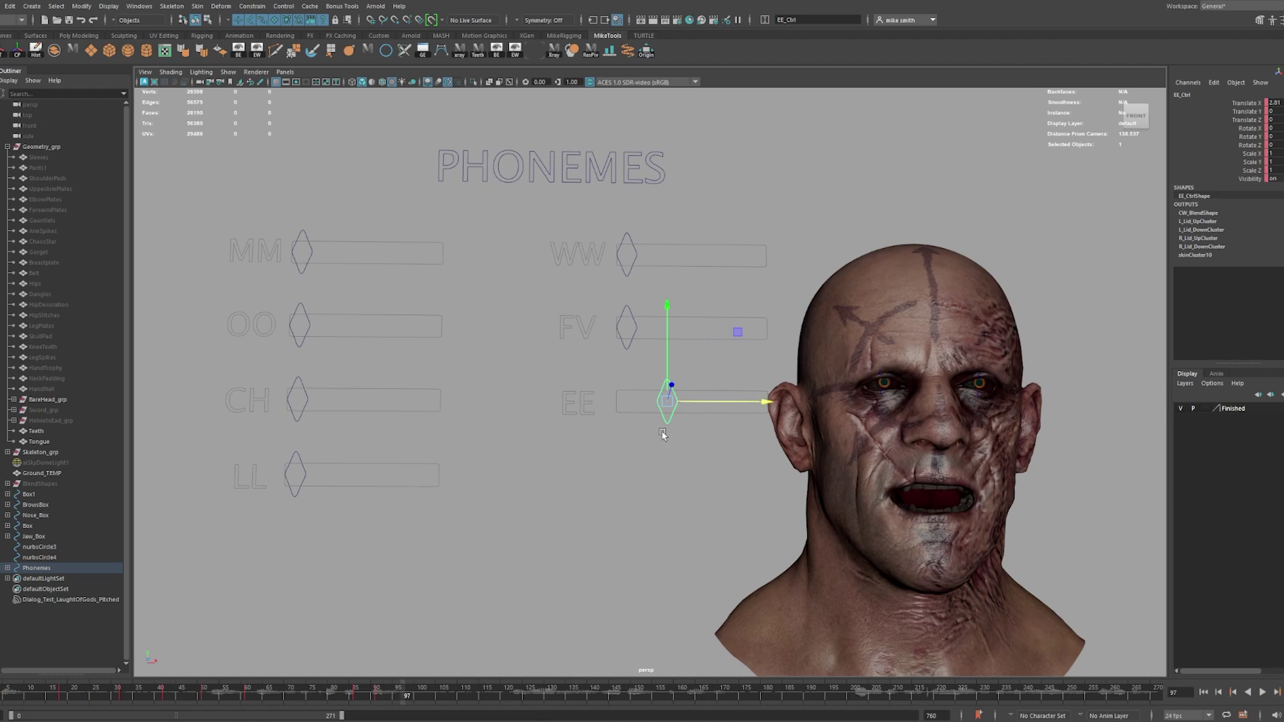
key(alt+v)
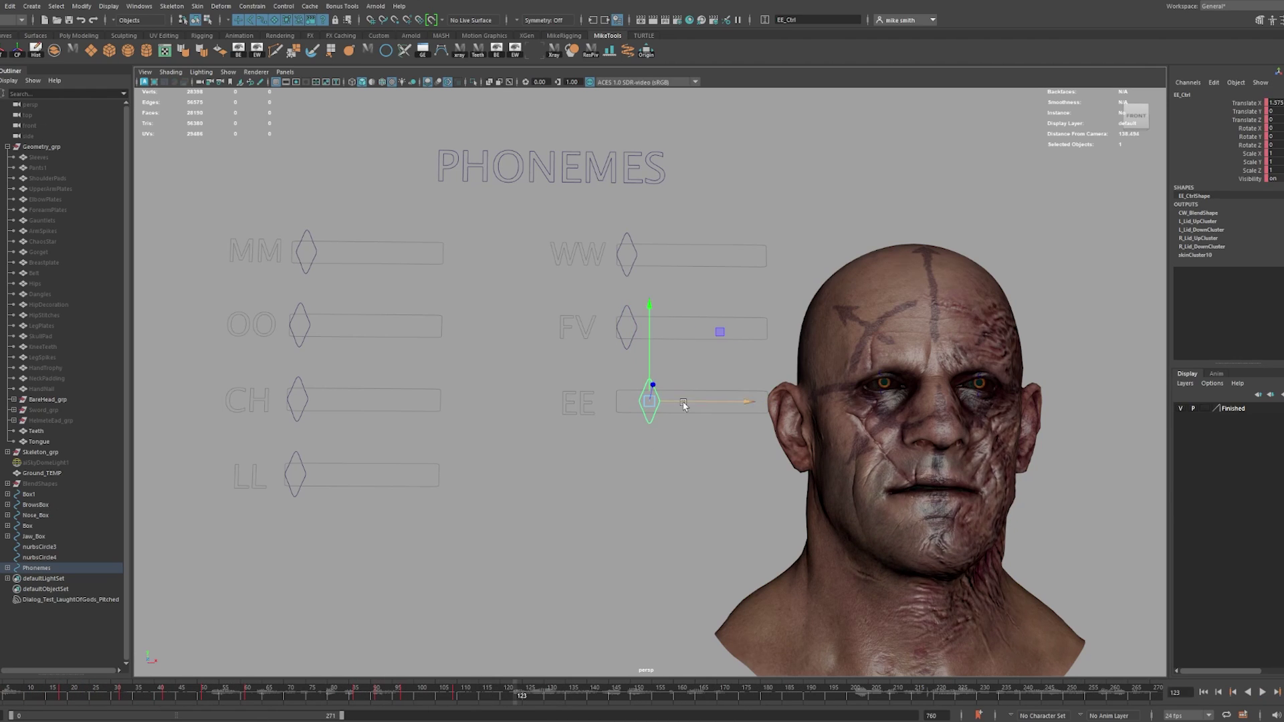
drag(589, 688, 889, 695)
drag(265, 716, 361, 716)
Key the EE_Ctrl phoneme slider, slide it farther along its track, key it again, and scrub through the result
drag(512, 697, 541, 693)
key(s)
drag(670, 401, 722, 401)
key(s)
drag(549, 694, 614, 697)
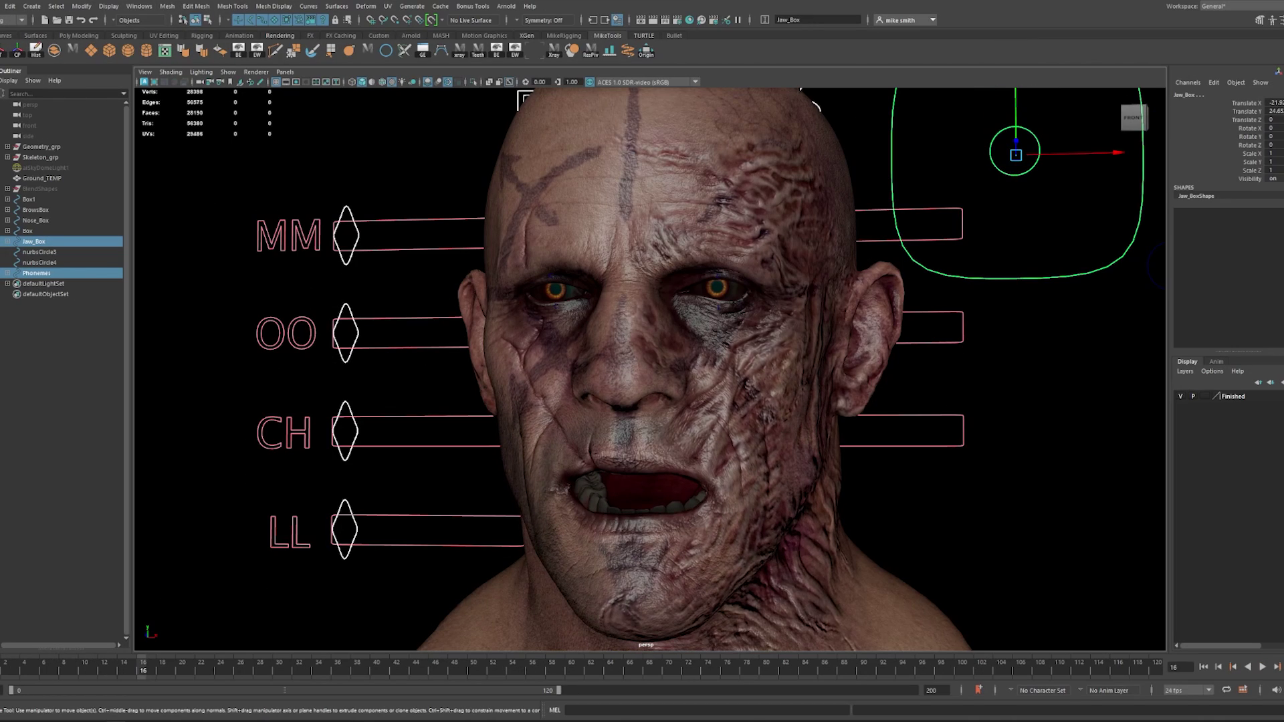
Scrub the opening frames up to frame 16 to examine how the jaw and OO slider shape the mouth
drag(5, 674, 136, 674)
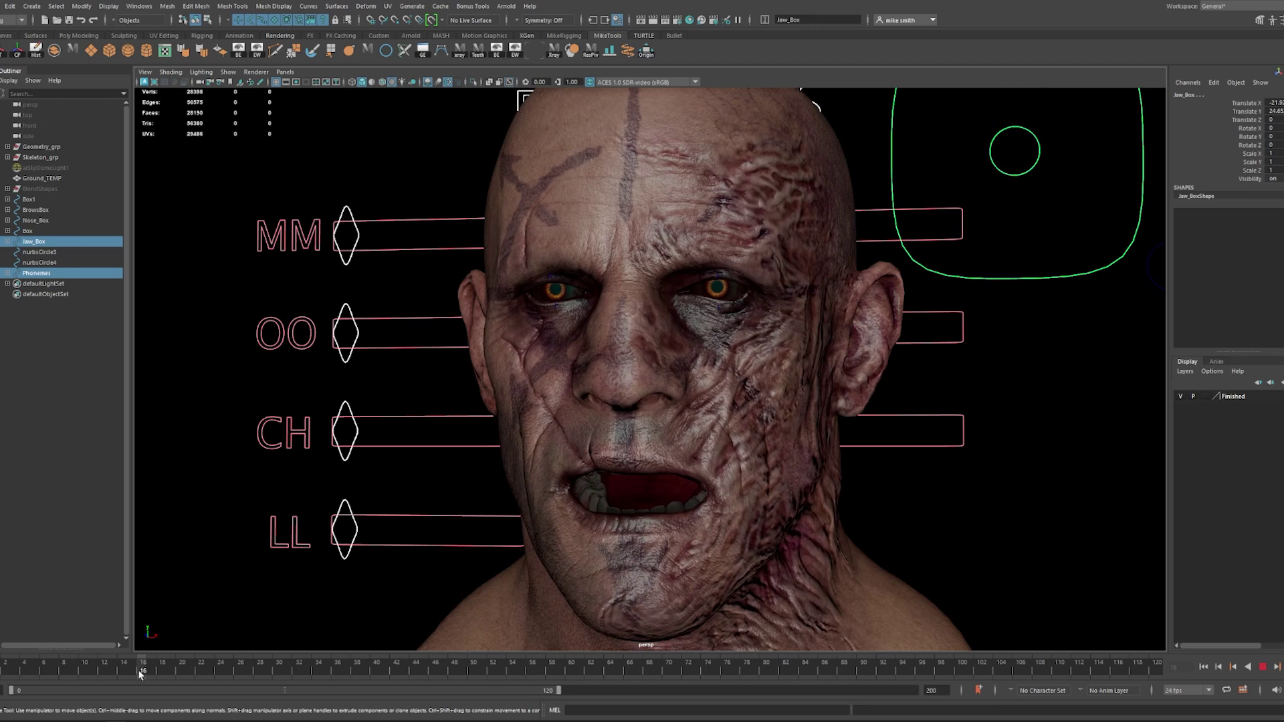
mouse_move(7, 673)
mouse_down()
mouse_move(149, 675)
mouse_move(13, 677)
mouse_up()
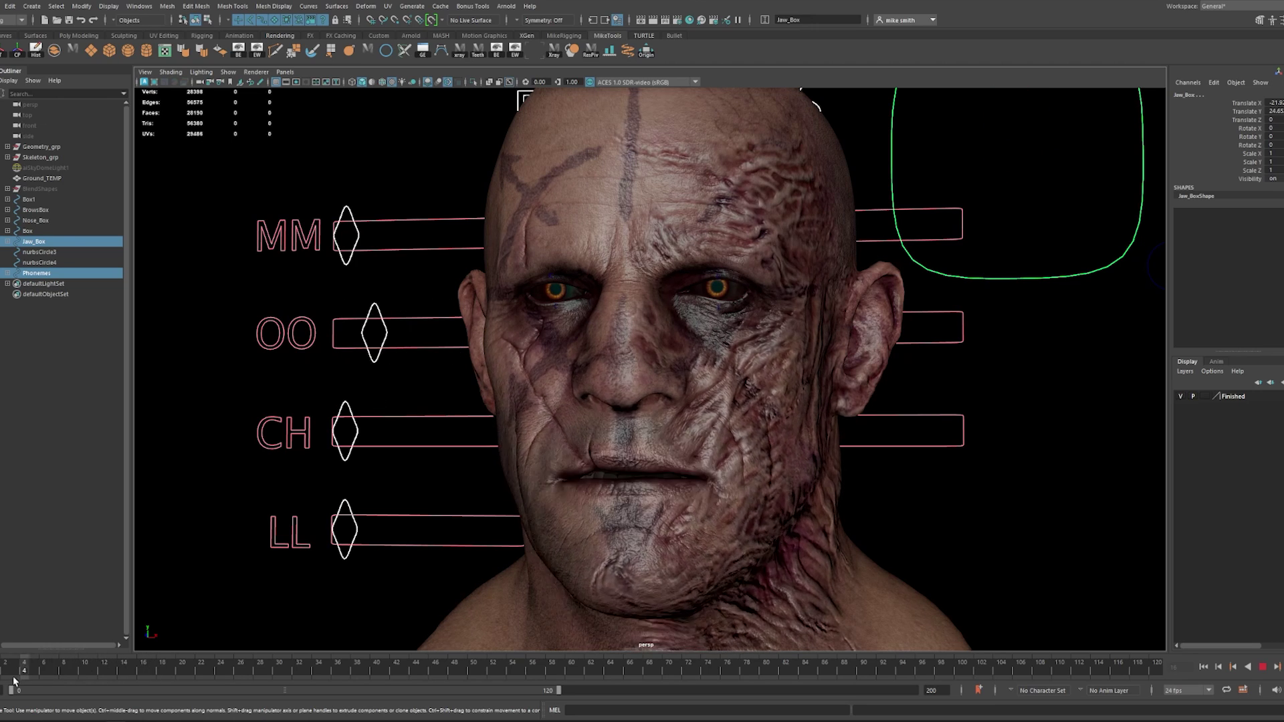
click(115, 679)
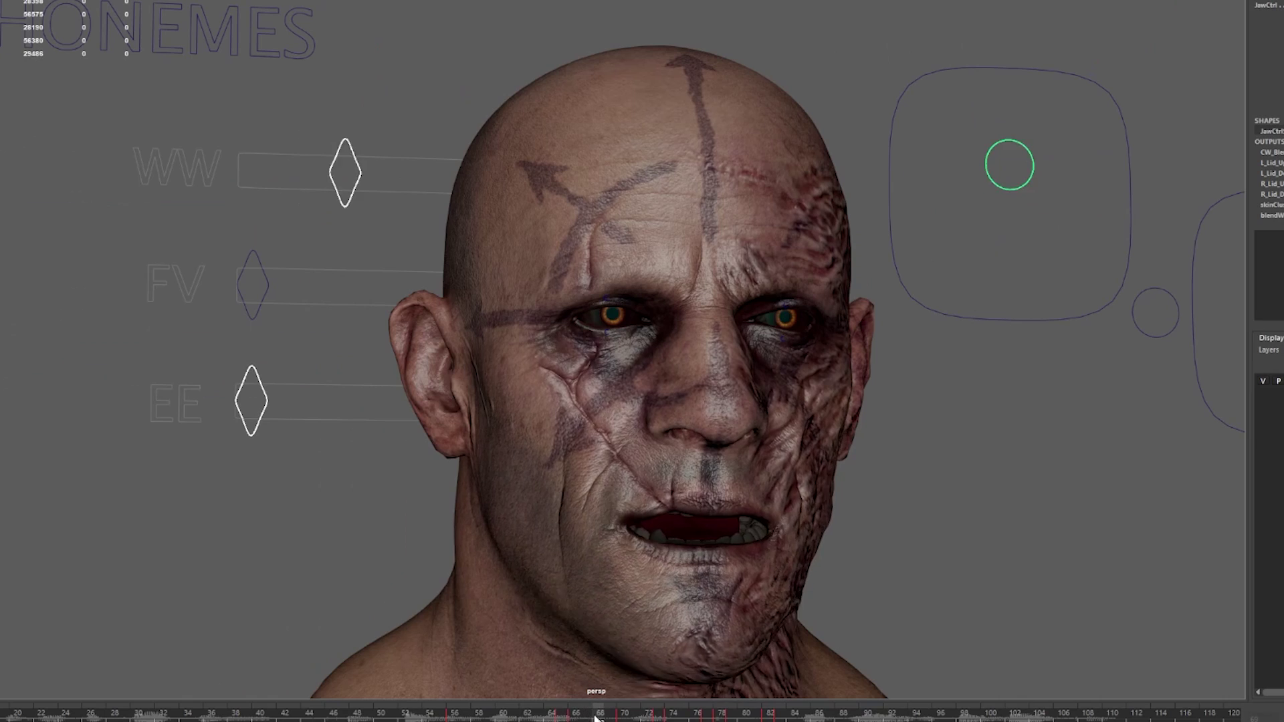
mouse_move(597, 716)
mouse_down()
mouse_move(708, 714)
mouse_move(605, 714)
mouse_move(647, 710)
mouse_up()
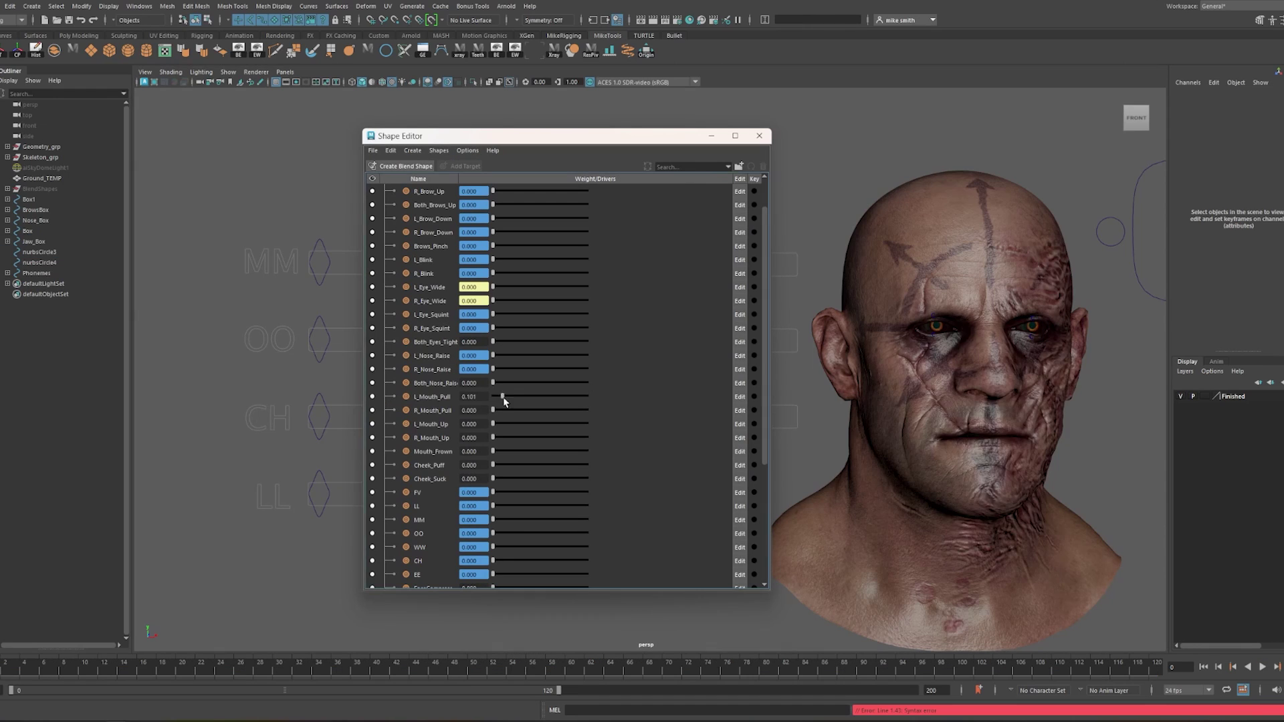
Preview the L_Mouth_Pull, R_Mouth_Pull and Cheek_Puff blend shapes in the Shape Editor
drag(503, 398, 492, 399)
drag(495, 411, 553, 410)
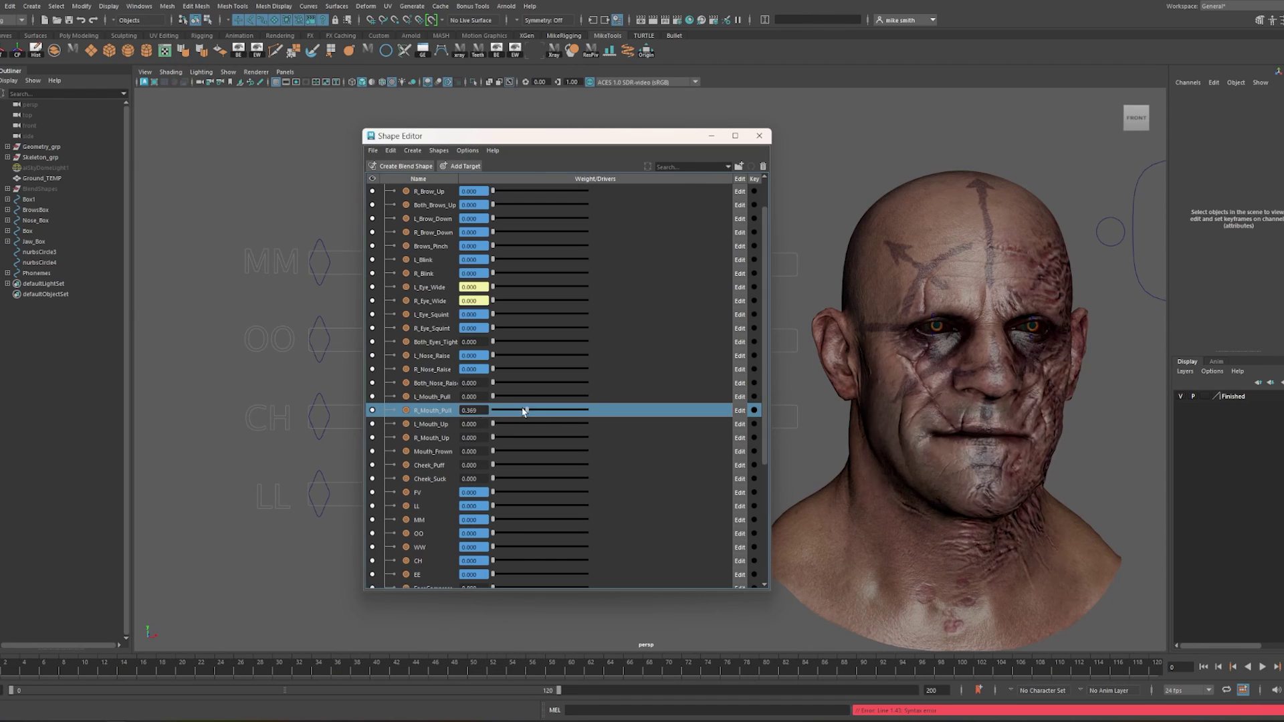
drag(493, 468, 492, 468)
scroll(493, 468, down, 5)
drag(493, 409, 598, 416)
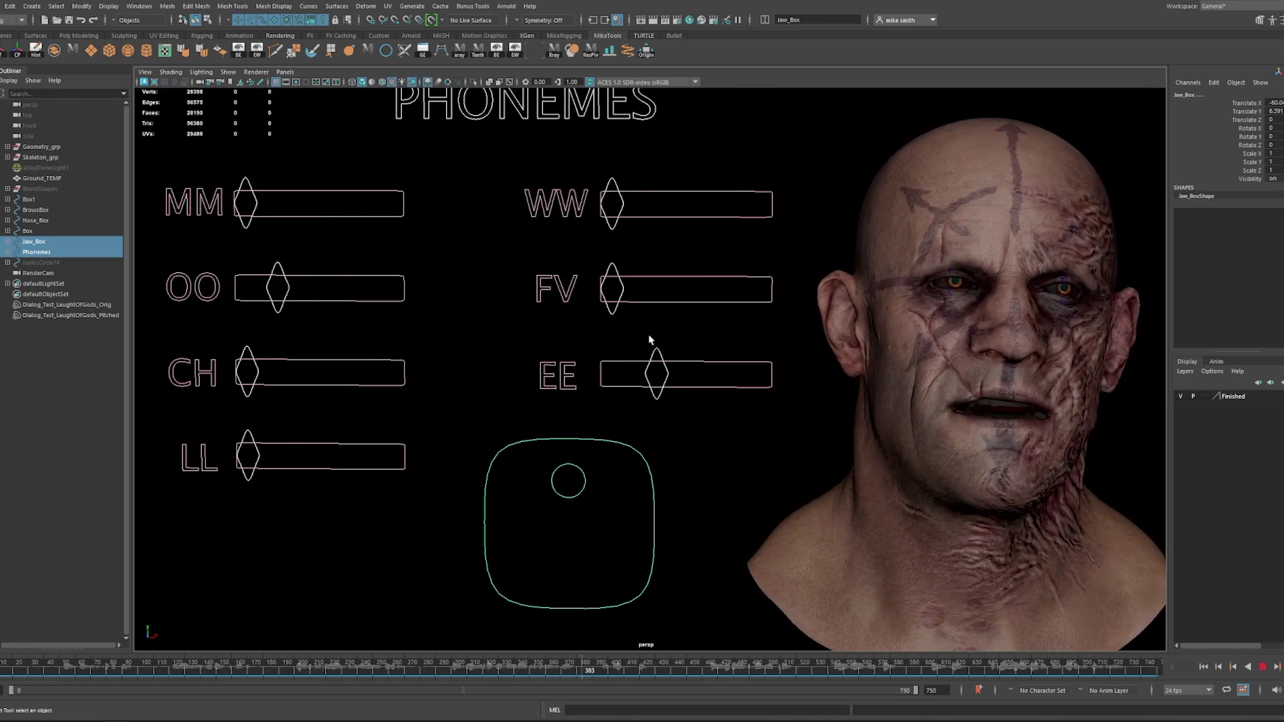
Examine the playing lip sync from different angles around the head, and stop playback
alt+middle_drag(617, 487, 523, 467)
mouse_move(554, 470)
alt+mouse_down()
mouse_move(484, 469)
mouse_move(536, 476)
alt+mouse_up()
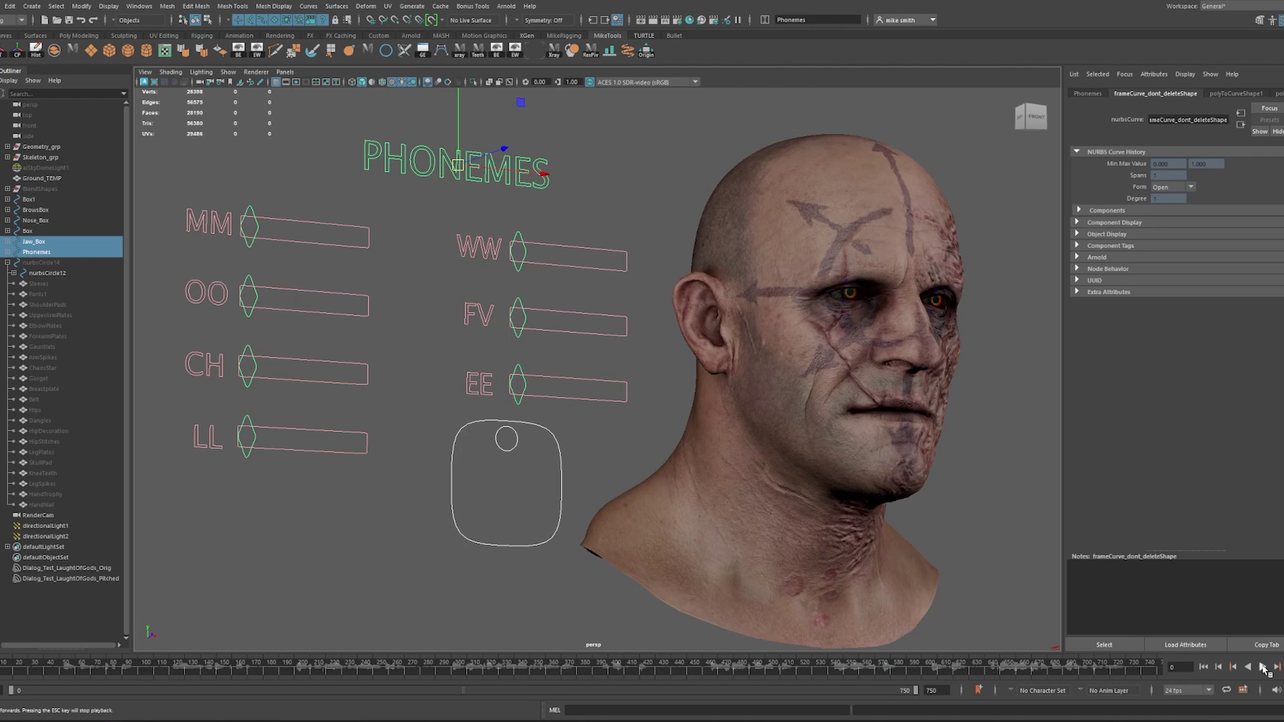
click(1263, 667)
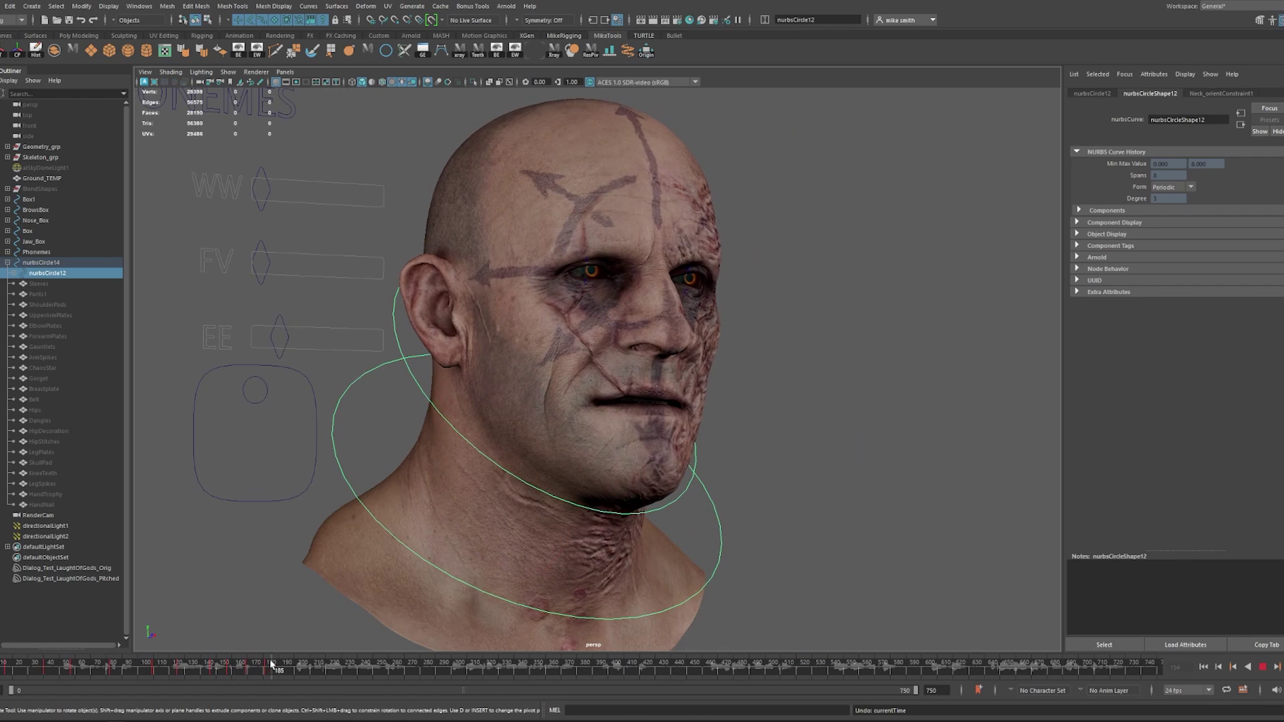
Scrub the dialogue, reposition the Ctrl1 facial control inside its box, and play the animation
drag(272, 664, 357, 668)
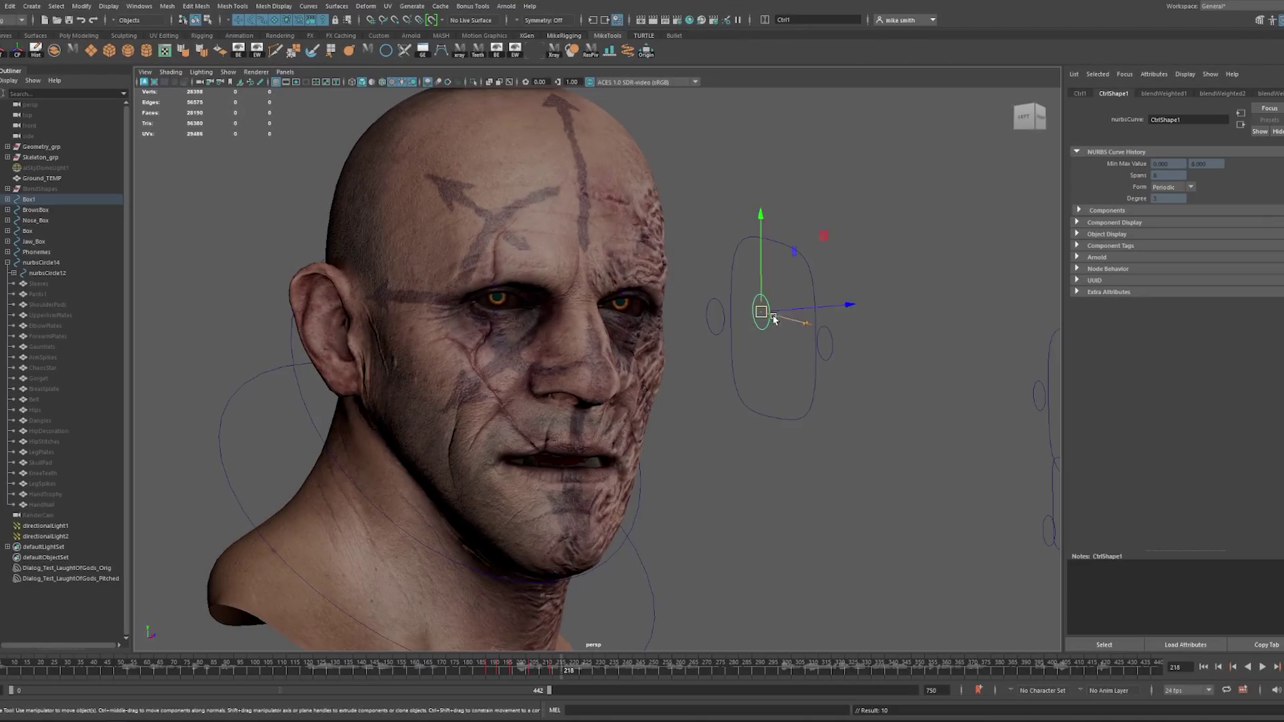
drag(758, 317, 759, 320)
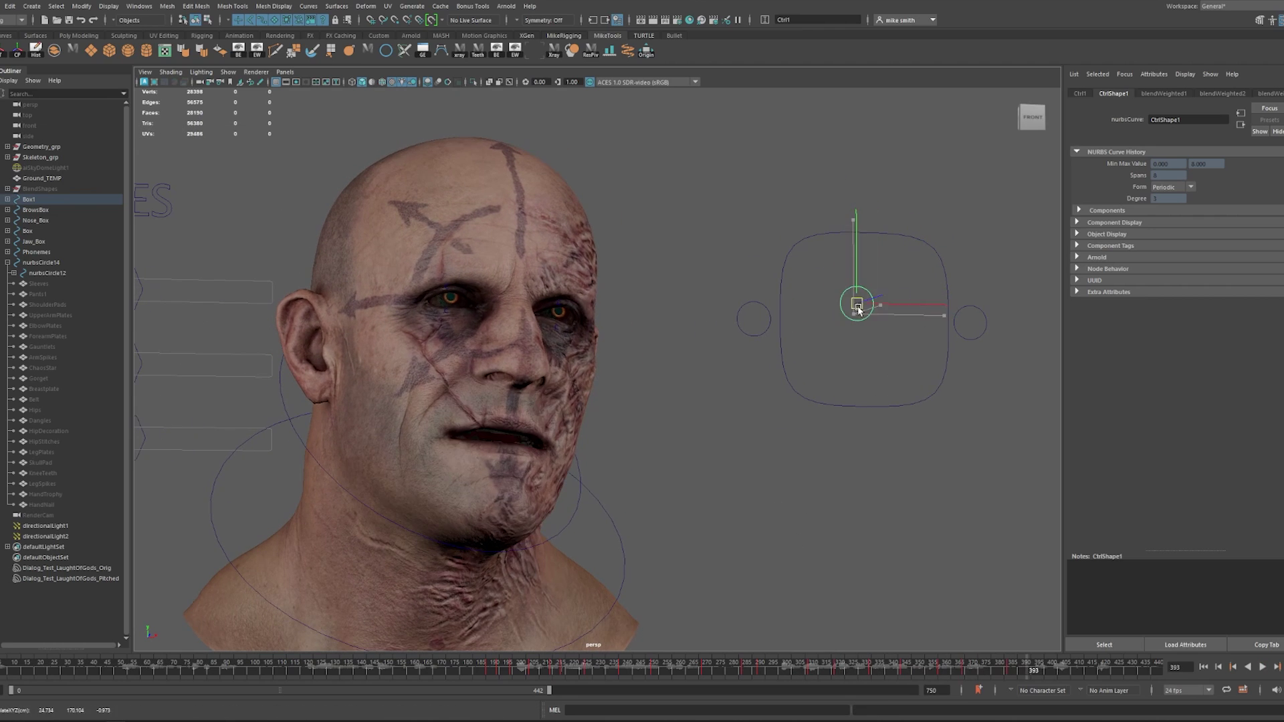
key(alt+v)
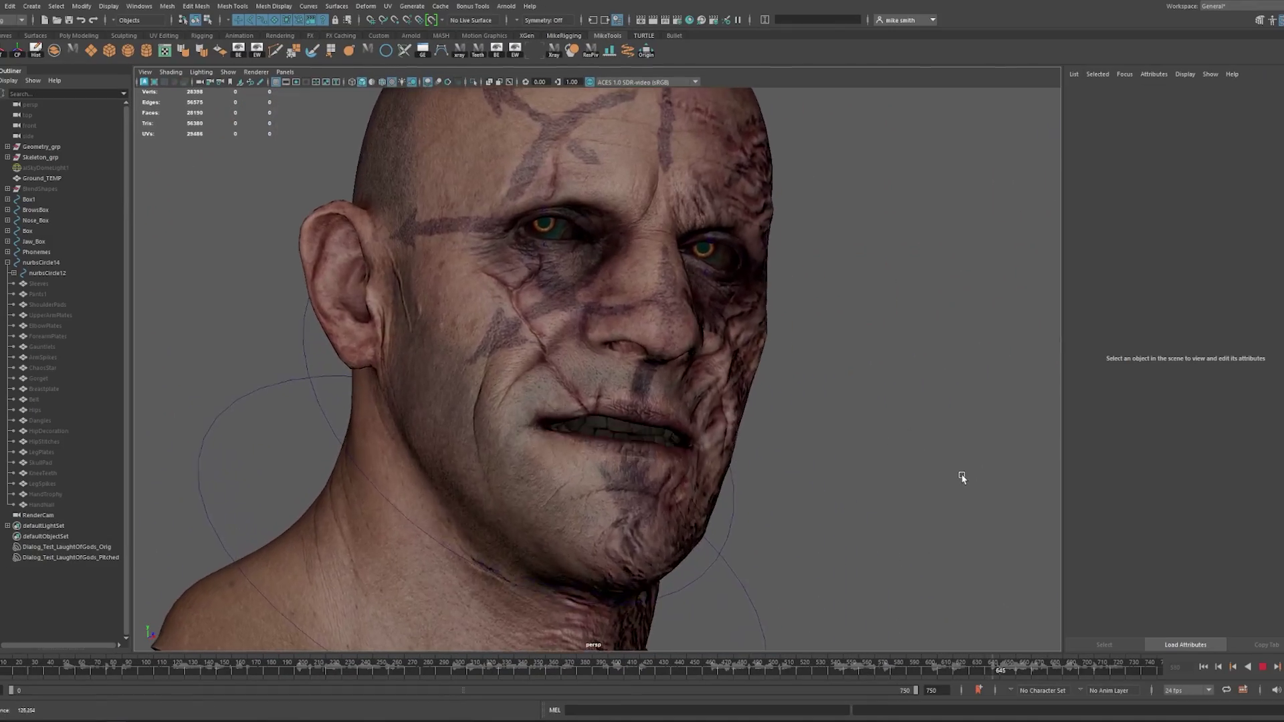
Review the facial animation in playback around the head and the full armored character
alt+right_drag(961, 476, 1012, 540)
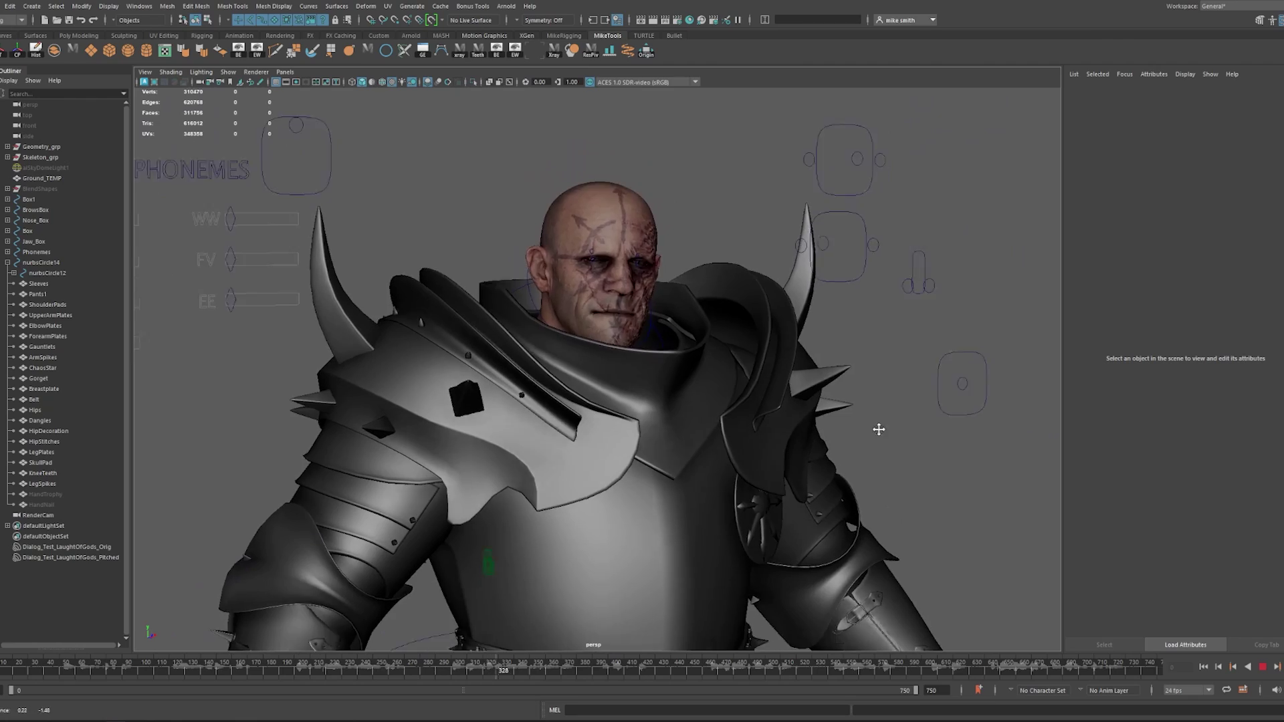
alt+right_drag(841, 400, 765, 367)
alt+middle_drag(766, 368, 763, 329)
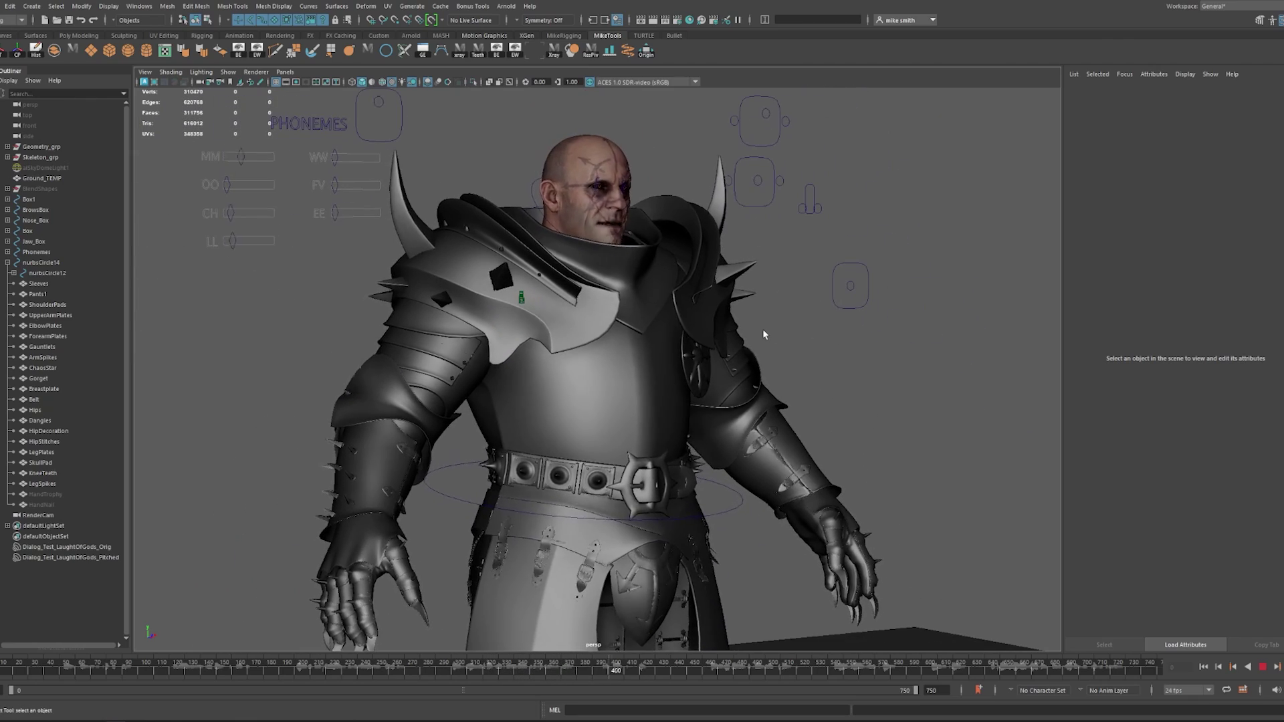
alt+drag(763, 339, 734, 345)
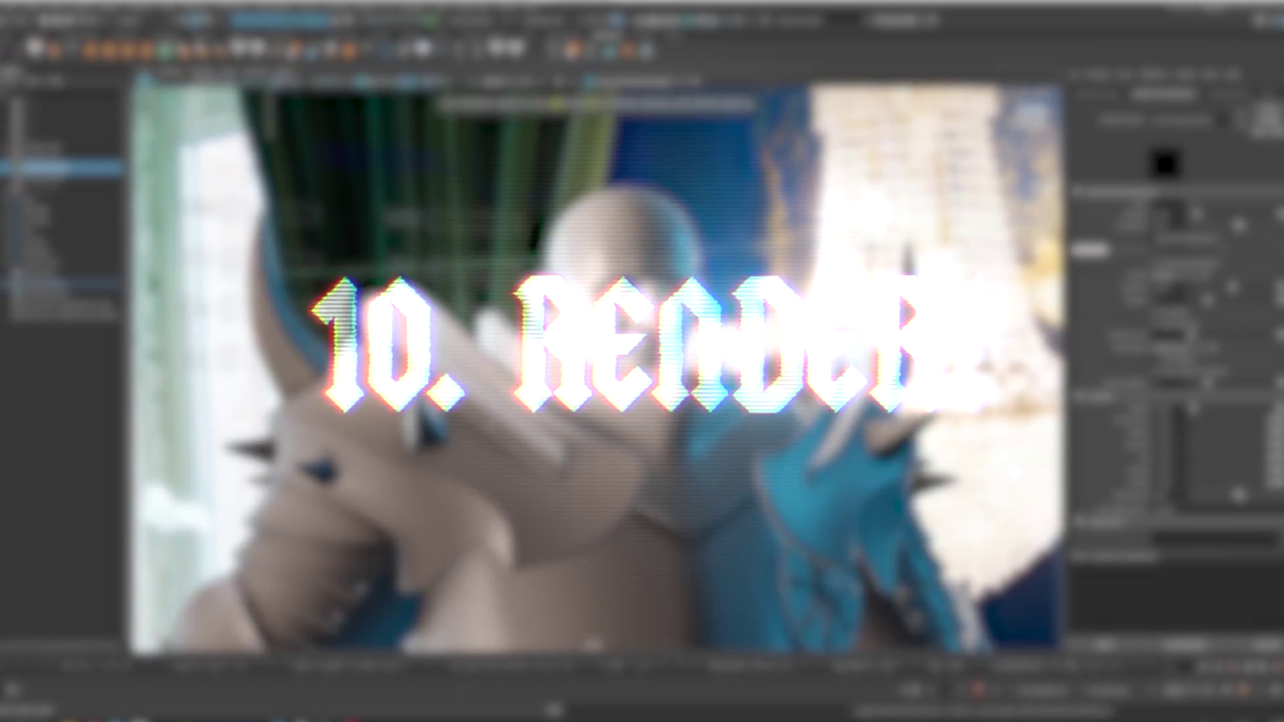